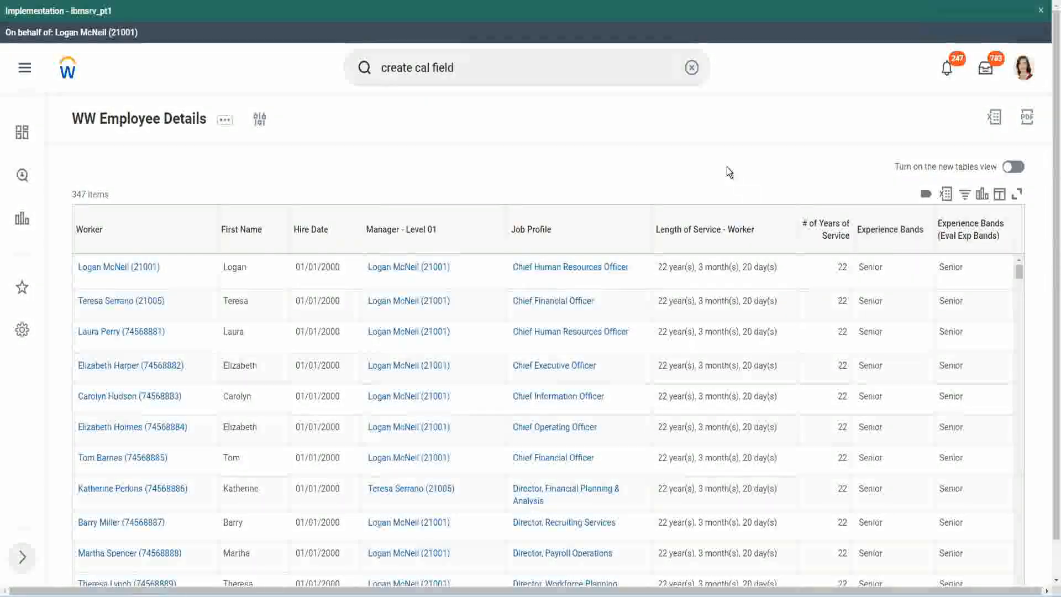
# Step: Copy the name of the calculated field CF-WW-Eval Exp-Derive Experience Bands from Years of Service
pyautogui.click(919, 266)
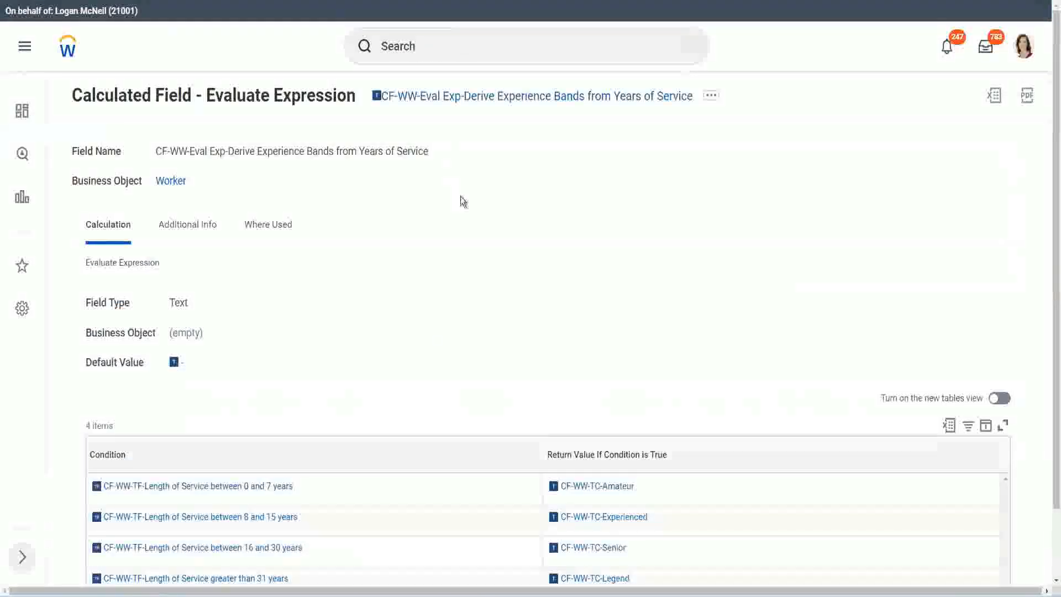
pyautogui.rightClick(459, 106)
pyautogui.click(498, 166)
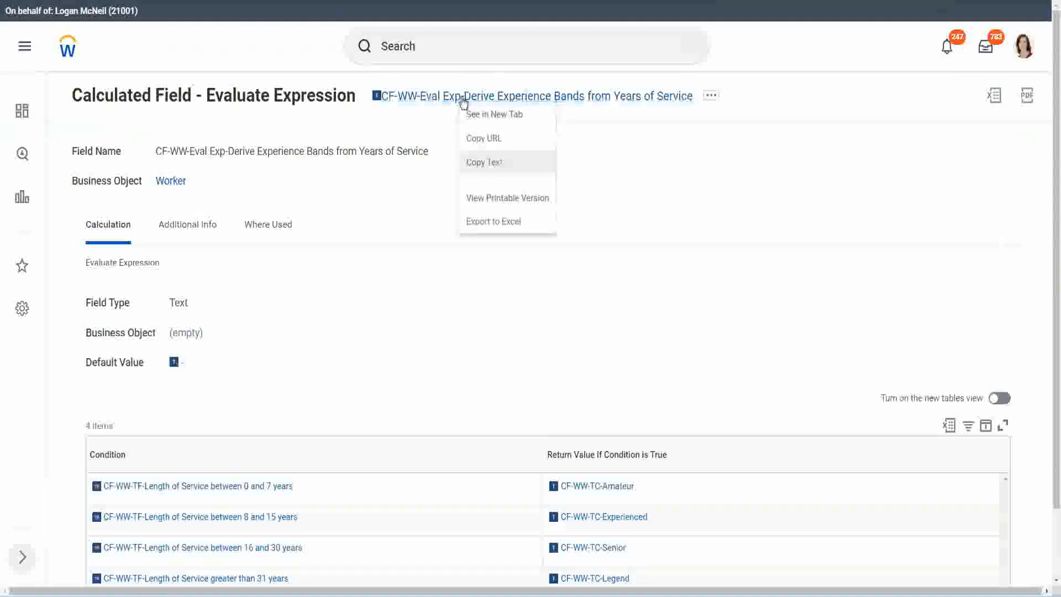
# Step: Search for "create calc field" and open the Create Calculated Field task
pyautogui.click(444, 49)
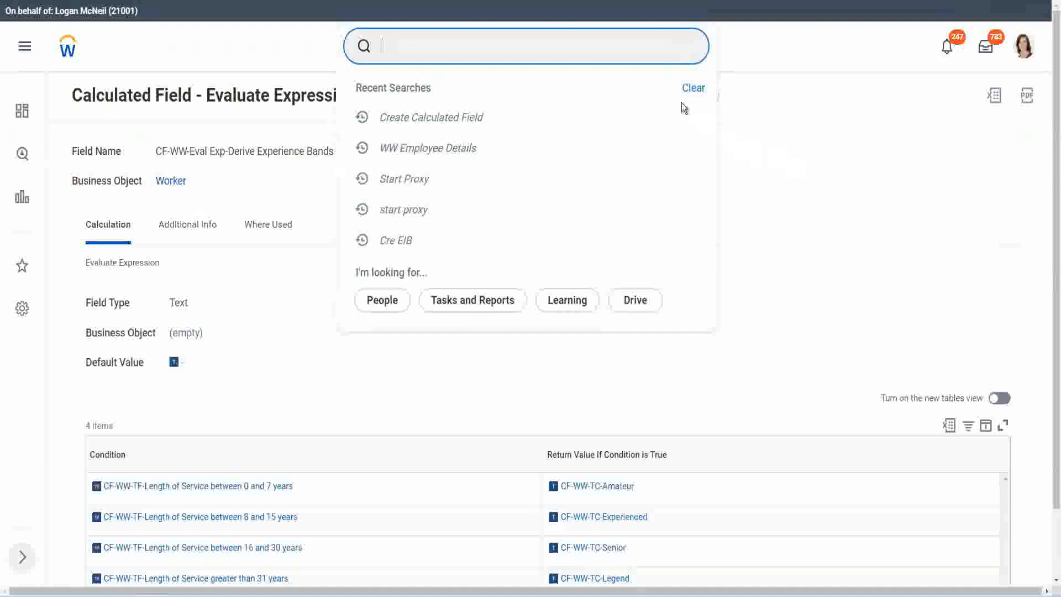
pyautogui.click(420, 41)
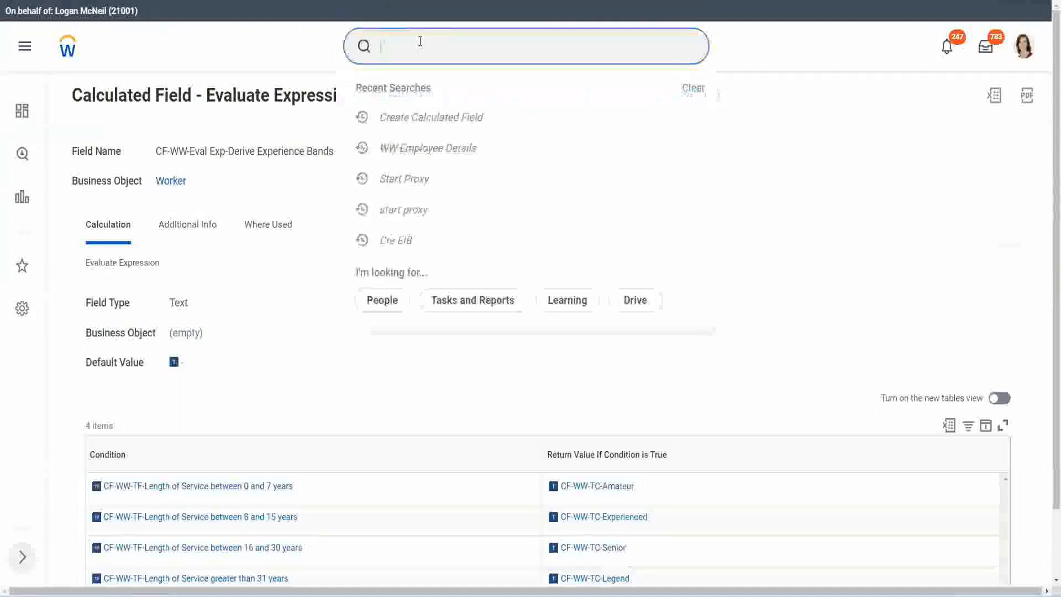
pyautogui.write('create calc')
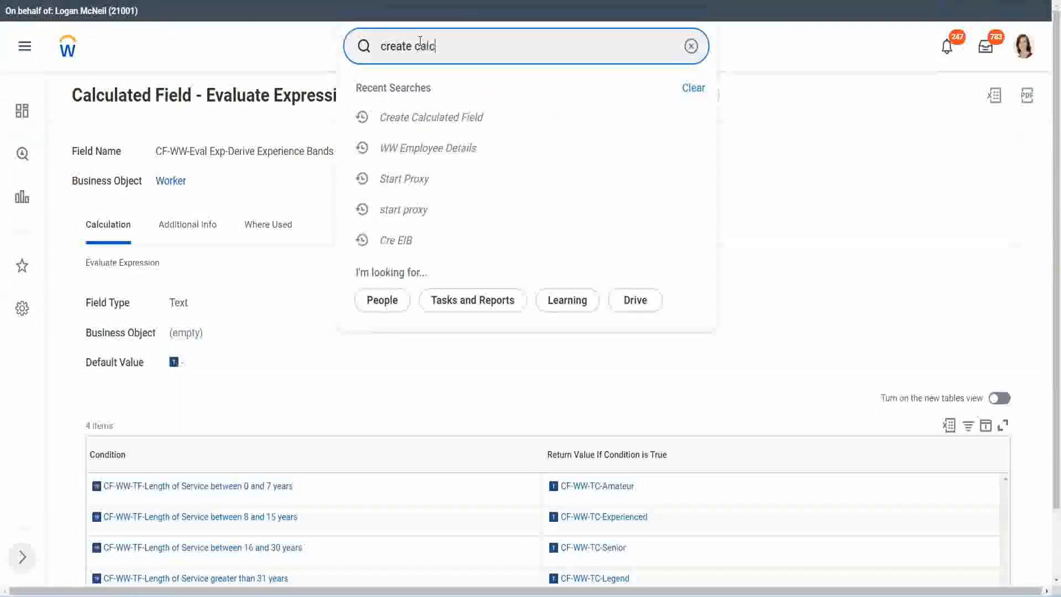
pyautogui.write(' field')
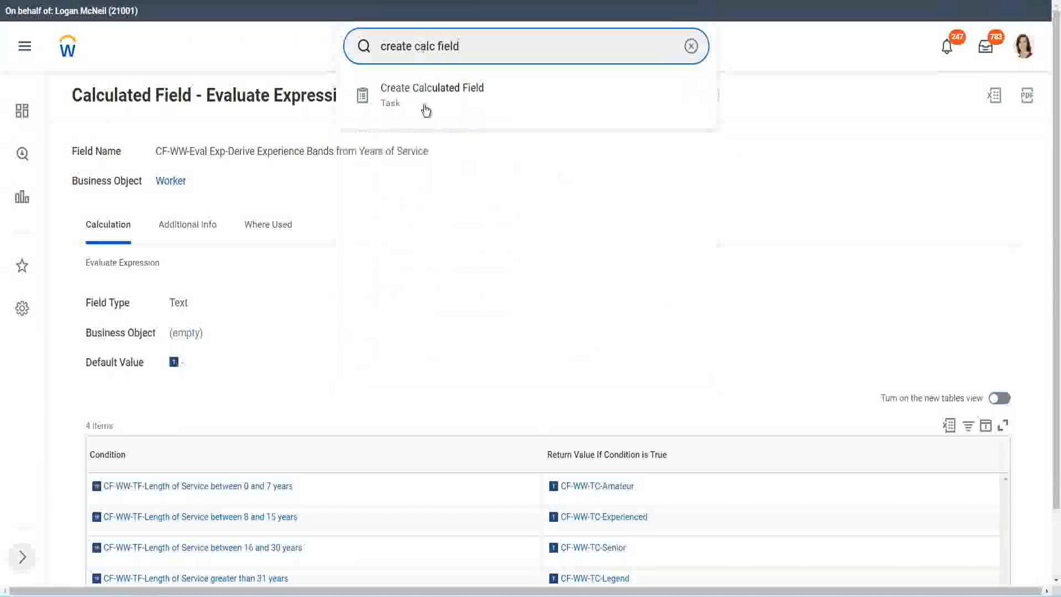
pyautogui.click(427, 109)
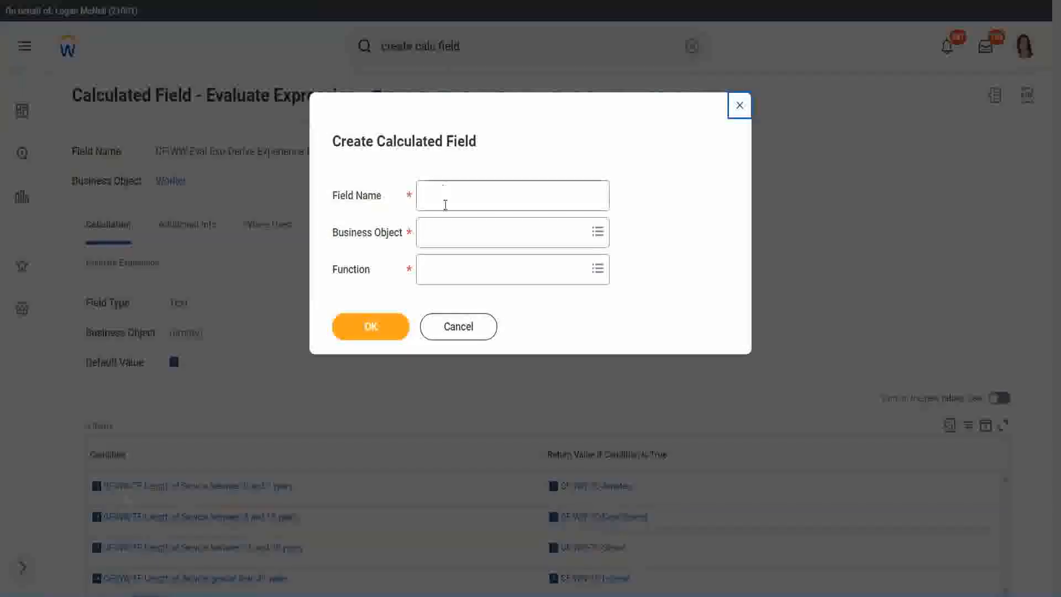
# Step: Name the new calculated field "CF-WW-LRB-Identify Experience Bands from years of Service"
pyautogui.click(446, 198)
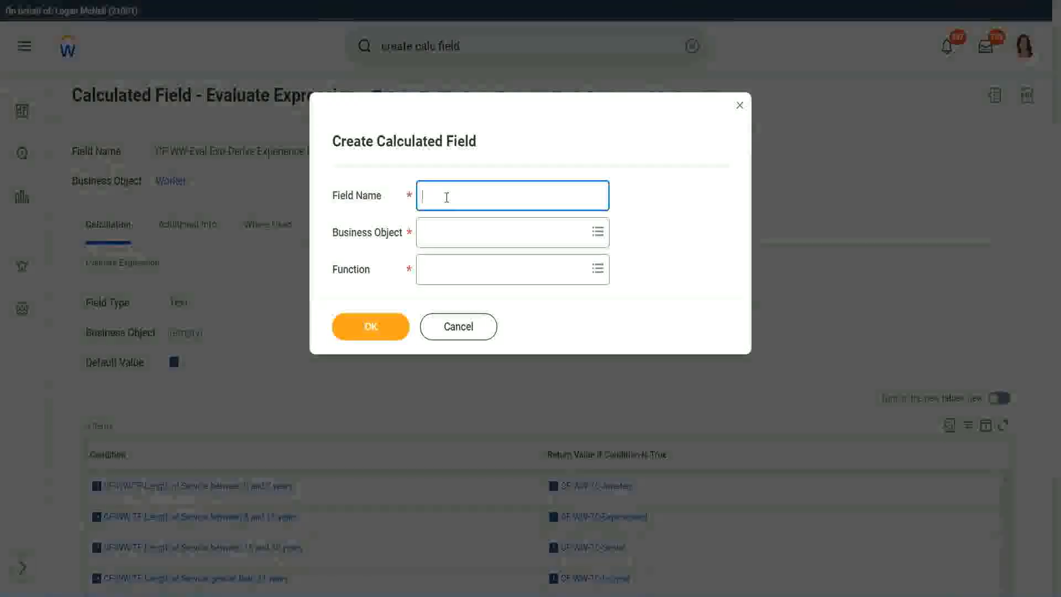
pyautogui.write('CF')
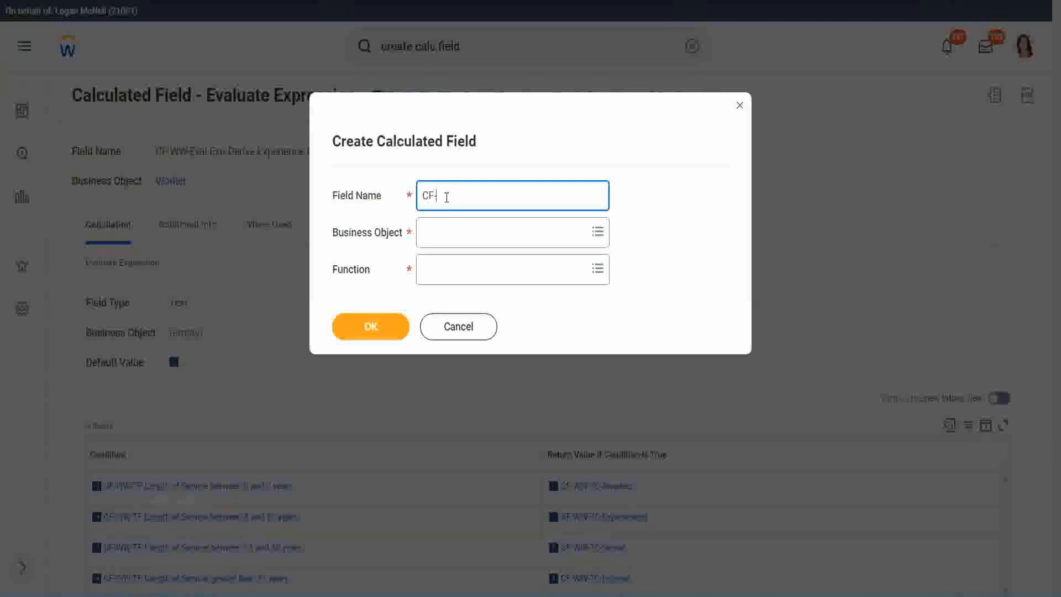
pyautogui.write('-WW')
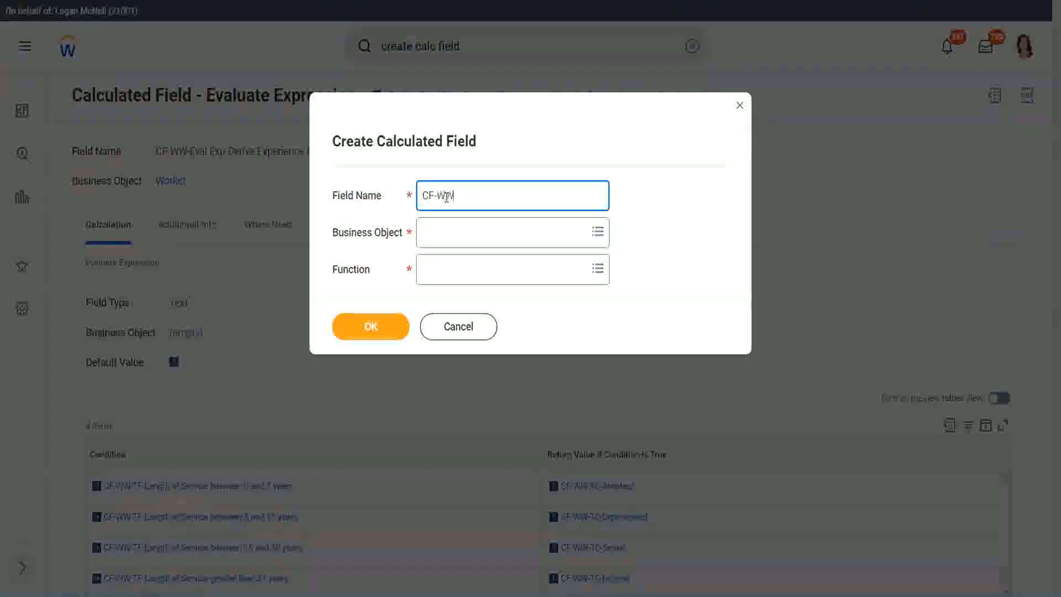
pyautogui.write('-LRB')
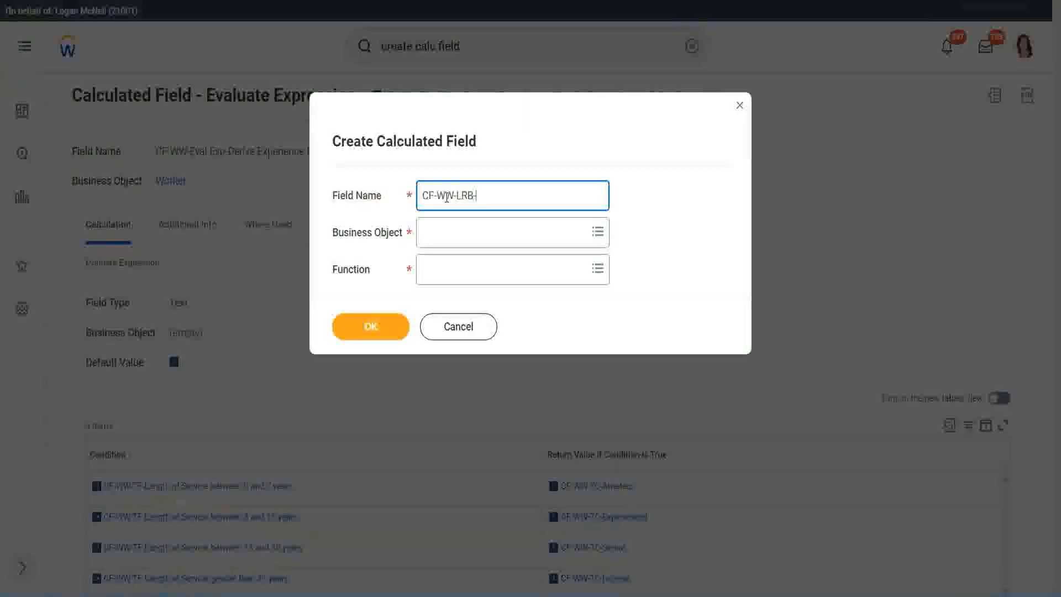
pyautogui.write('-Identify Exeperience Bands fro')
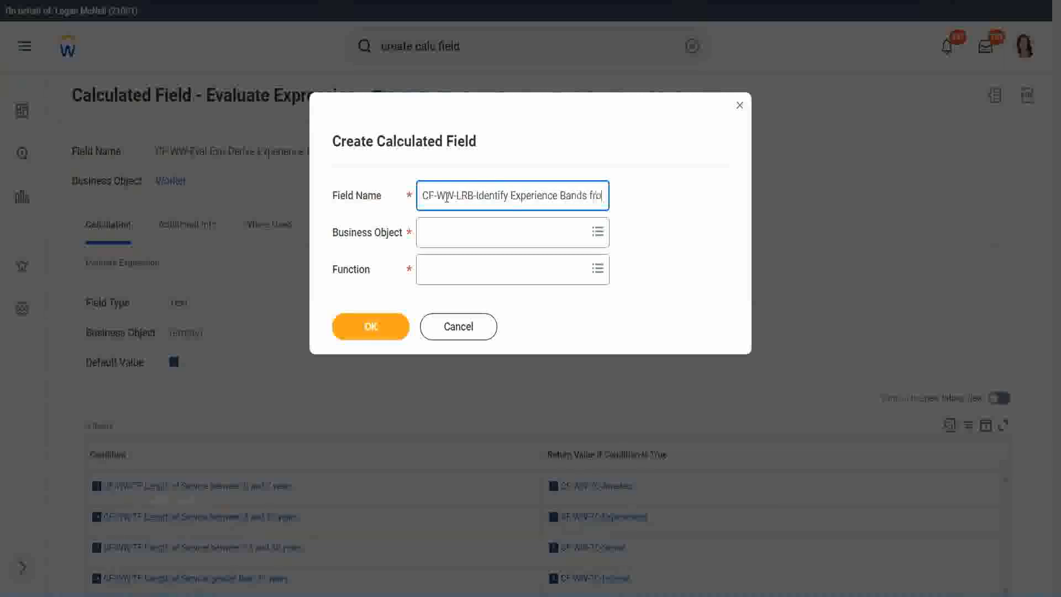
pyautogui.write('m years of Service')
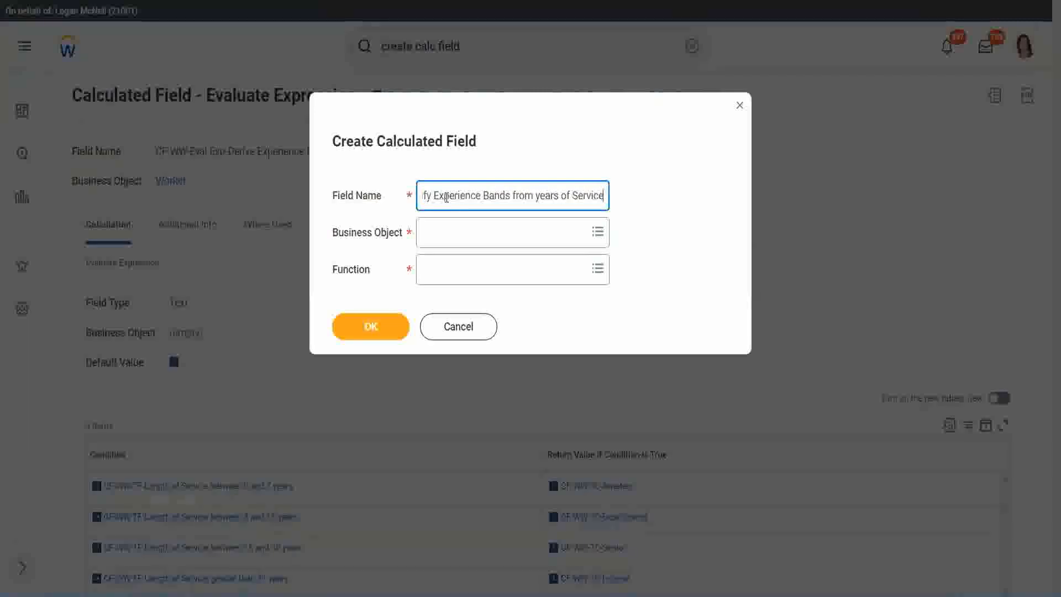
# Step: Set the business object to Worker and the function to Lookup Range Band, and continue to the calculation settings
pyautogui.press('Tab')
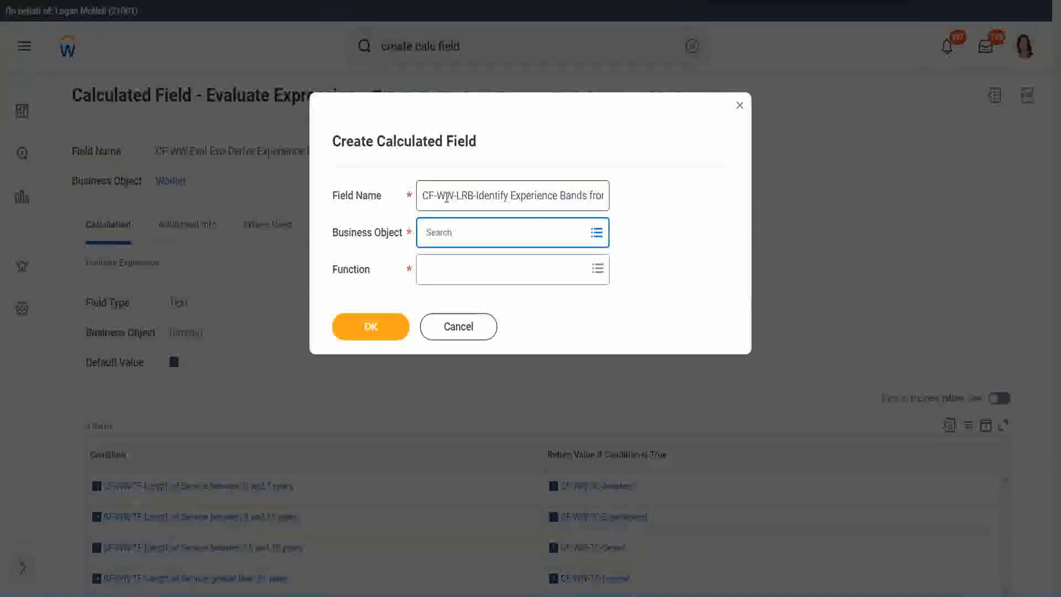
pyautogui.write('worker')
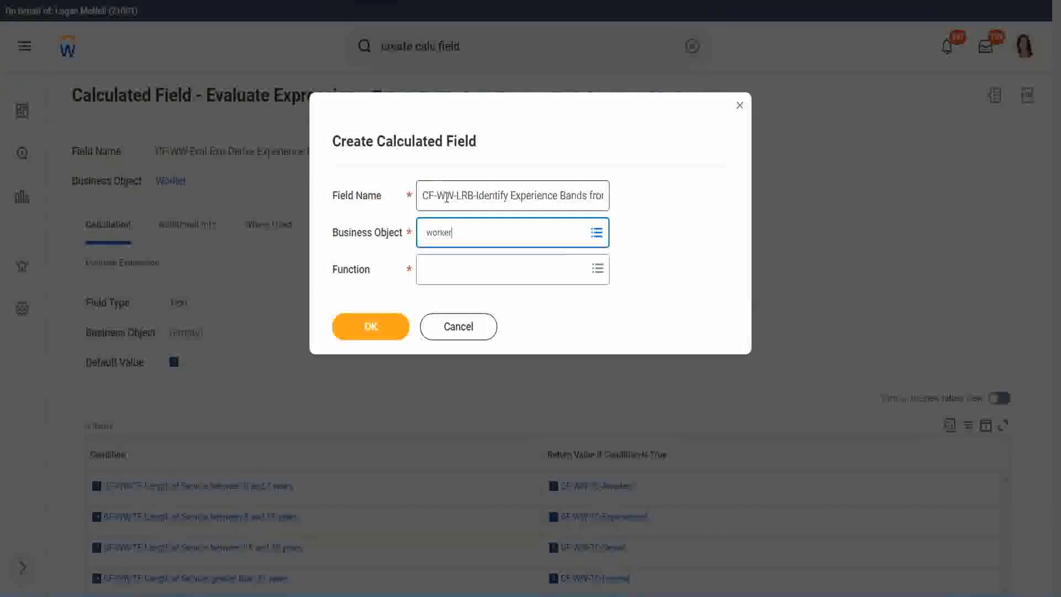
pyautogui.press('Return')
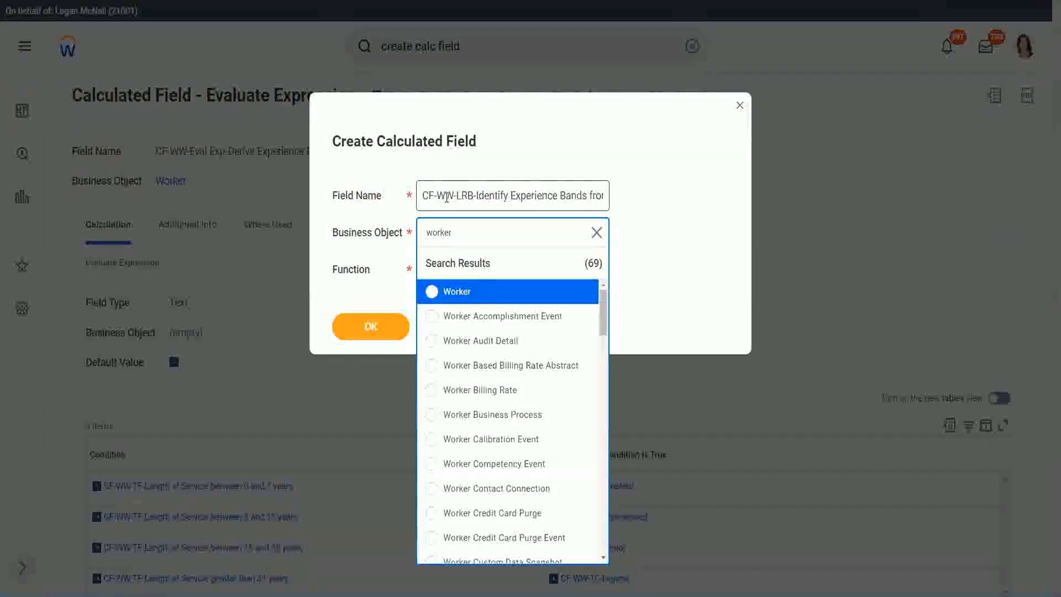
pyautogui.press('Return')
pyautogui.write('lrb')
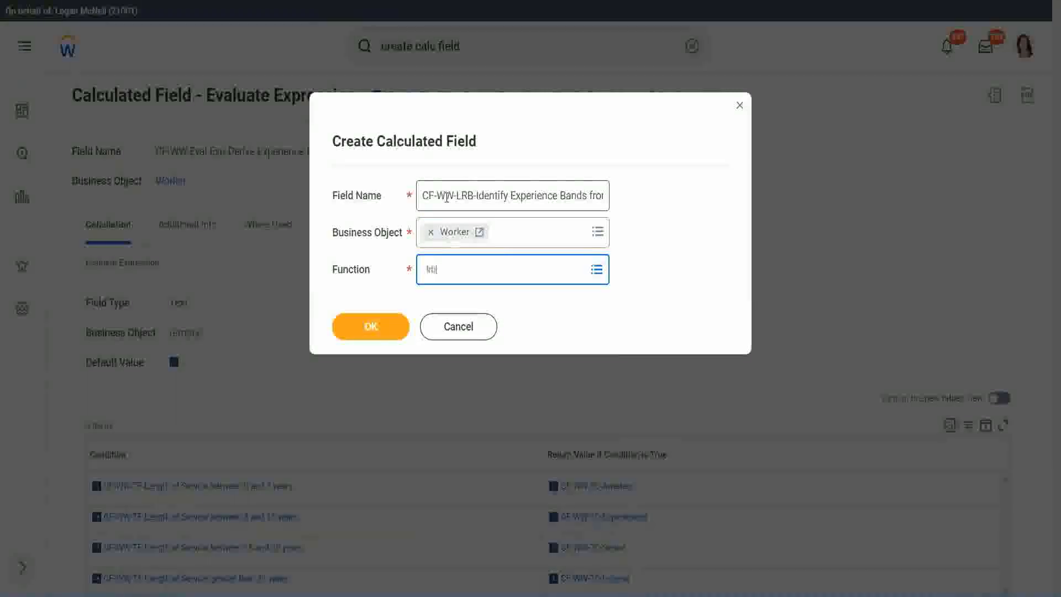
pyautogui.press('Return')
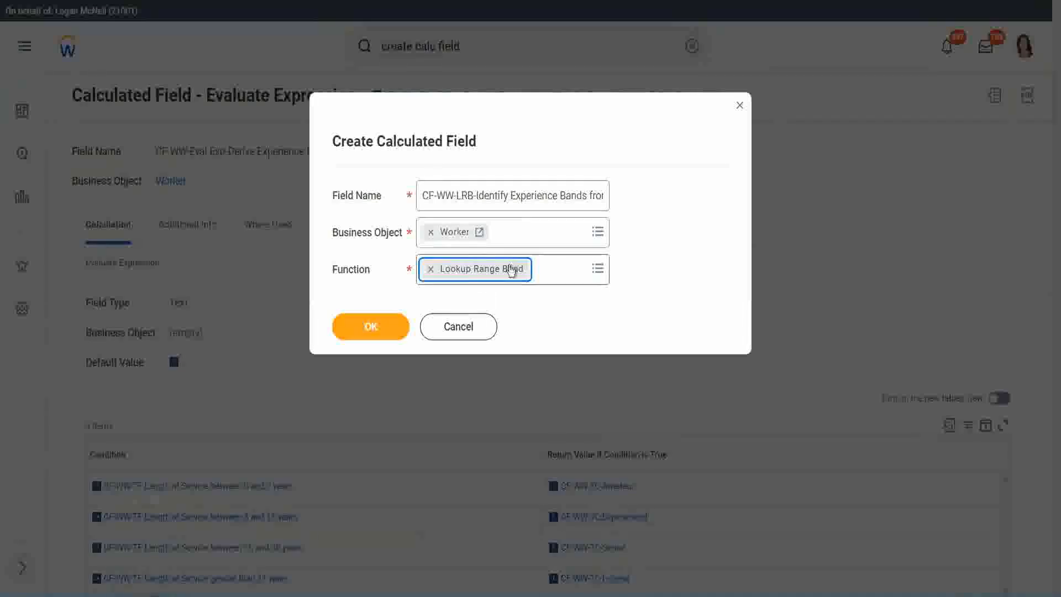
pyautogui.click(379, 327)
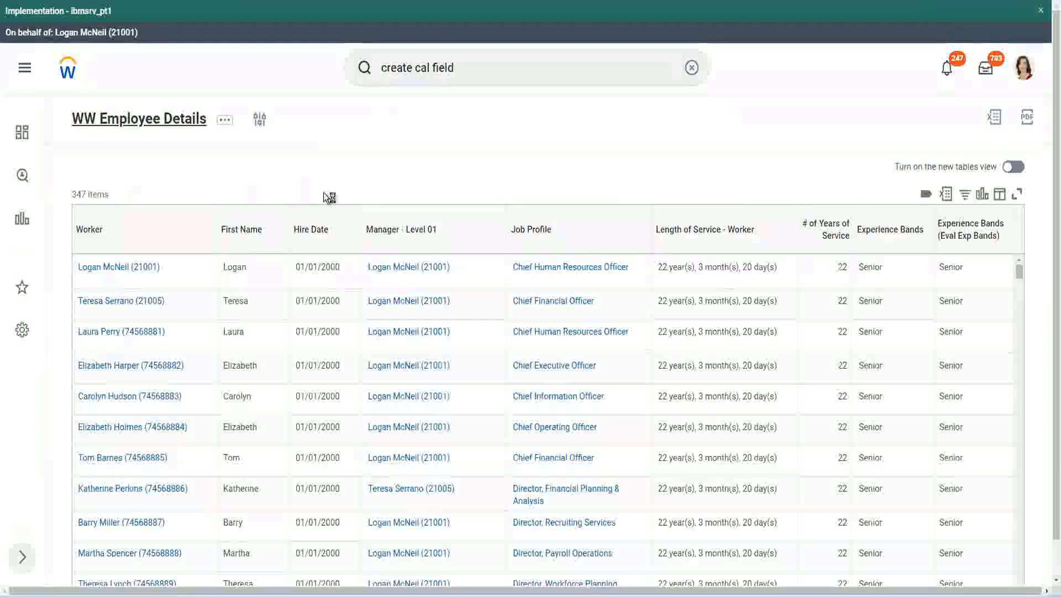
# Step: Set the source field to CF-WW-Convert Text To Number-Number of Years from Length of Service, copying its name from the WW Employee Details report definition
pyautogui.click(379, 338)
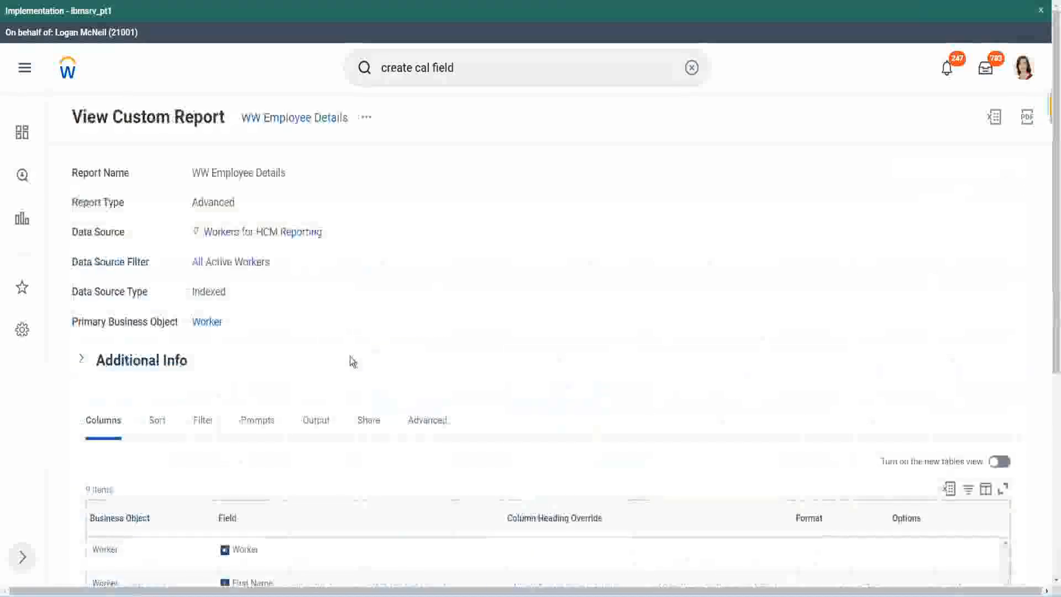
pyautogui.scroll(-5, 354, 360)
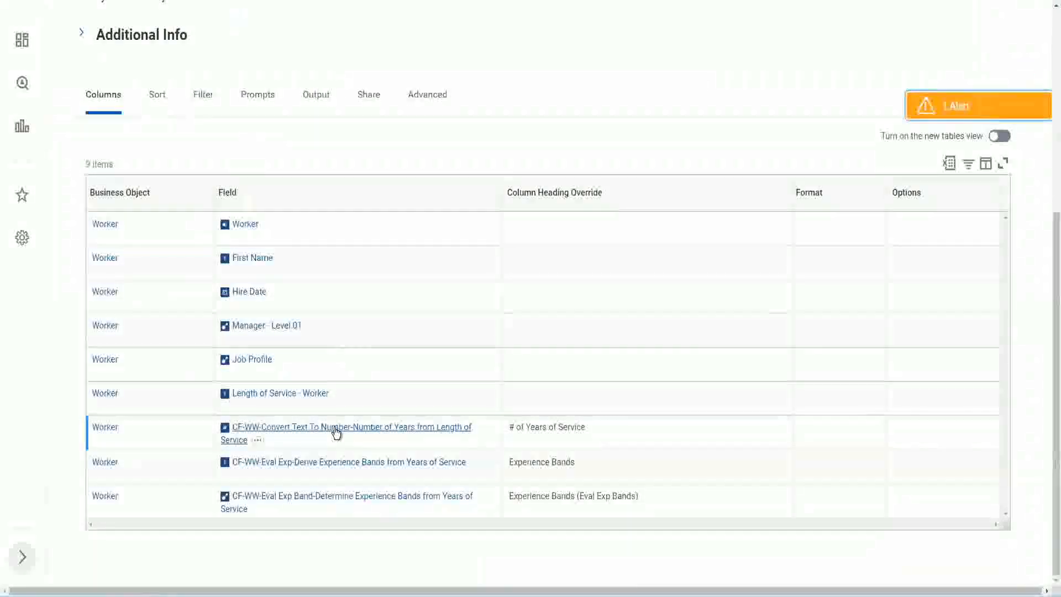
pyautogui.rightClick(335, 434)
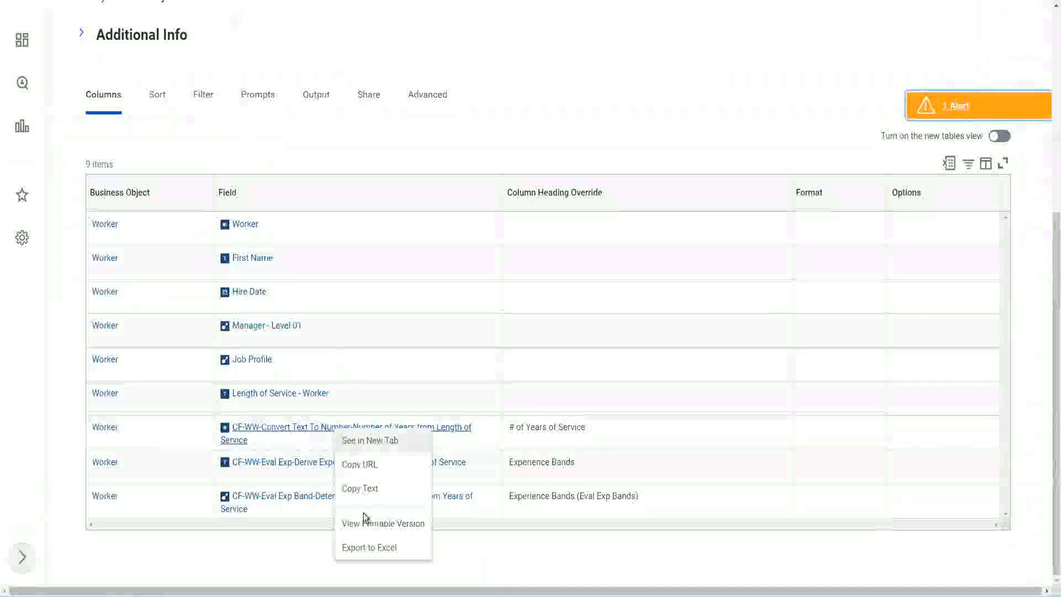
pyautogui.click(362, 490)
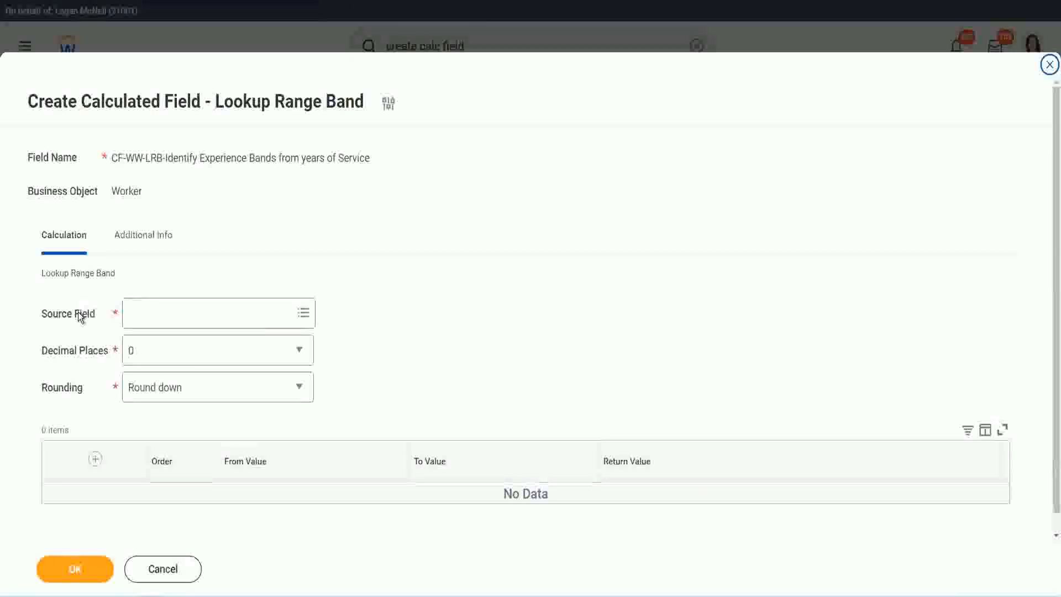
pyautogui.click(164, 311)
pyautogui.press('Return')
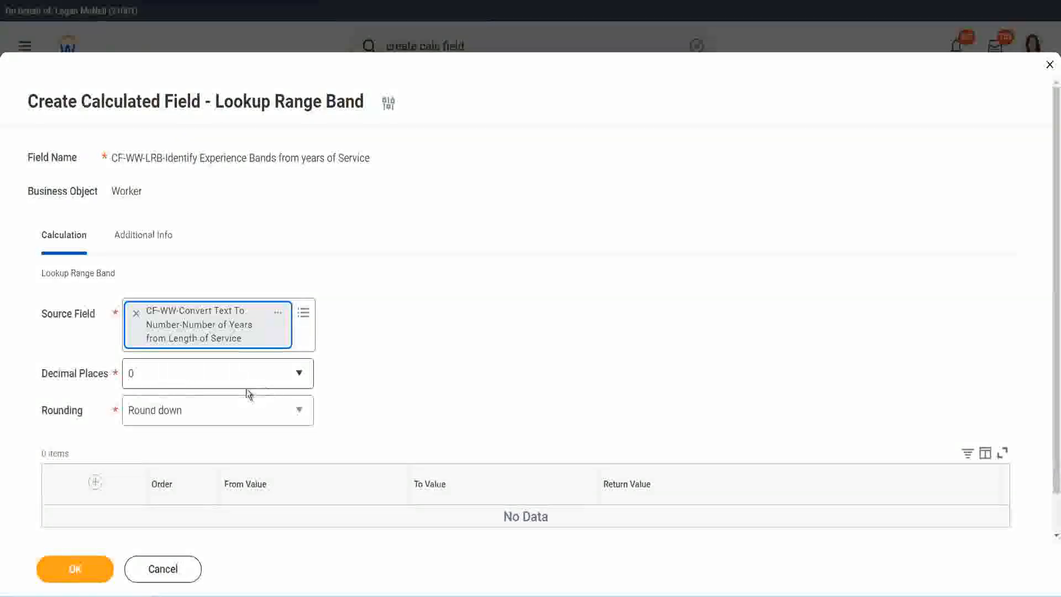
# Step: Review the decimal places options, keeping 0, and set the rounding method to Round
pyautogui.click(207, 379)
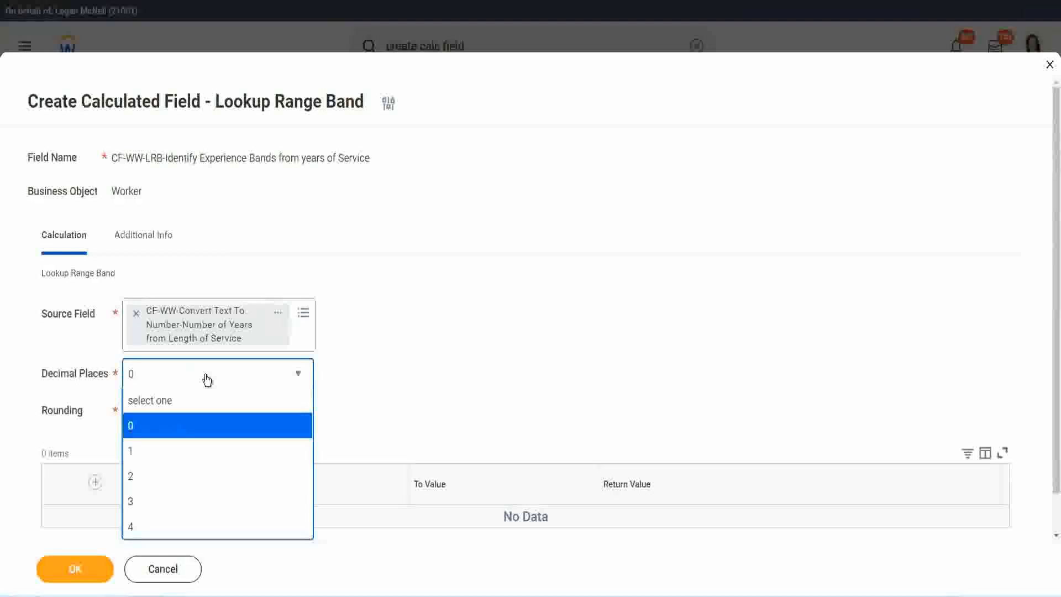
pyautogui.click(414, 364)
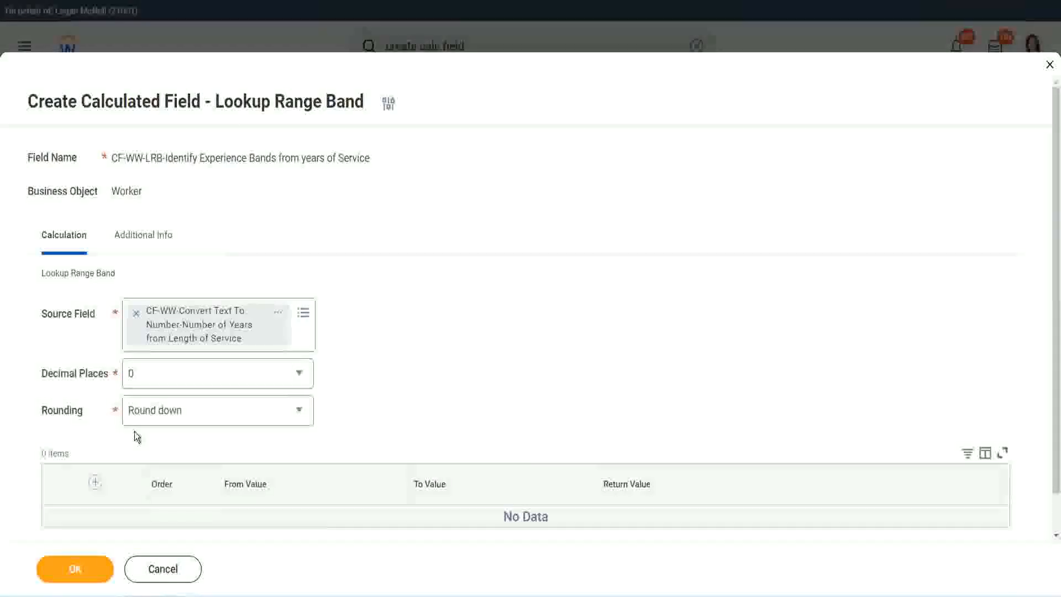
pyautogui.click(170, 413)
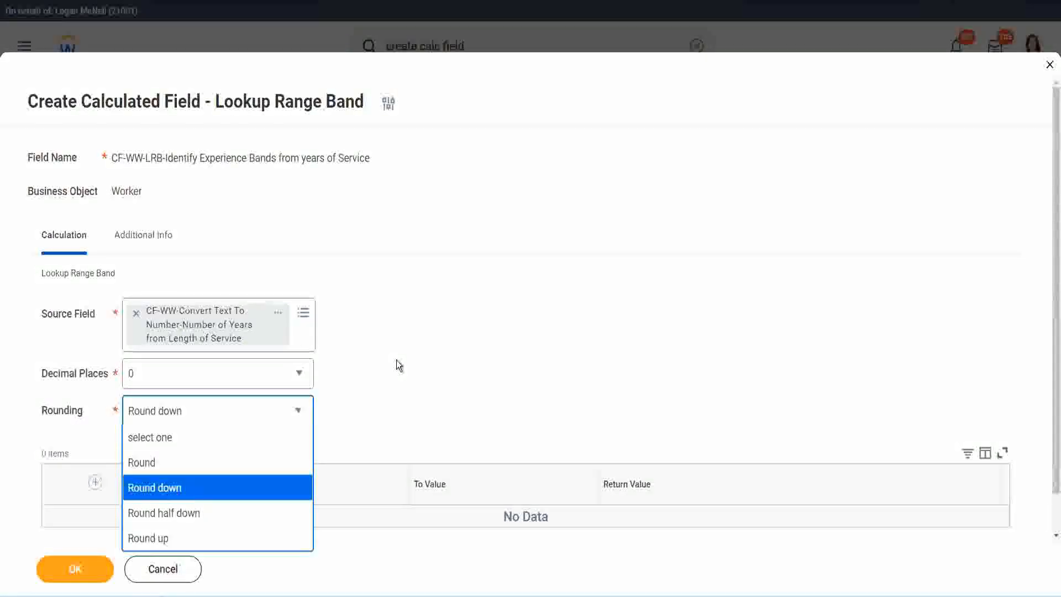
pyautogui.click(375, 412)
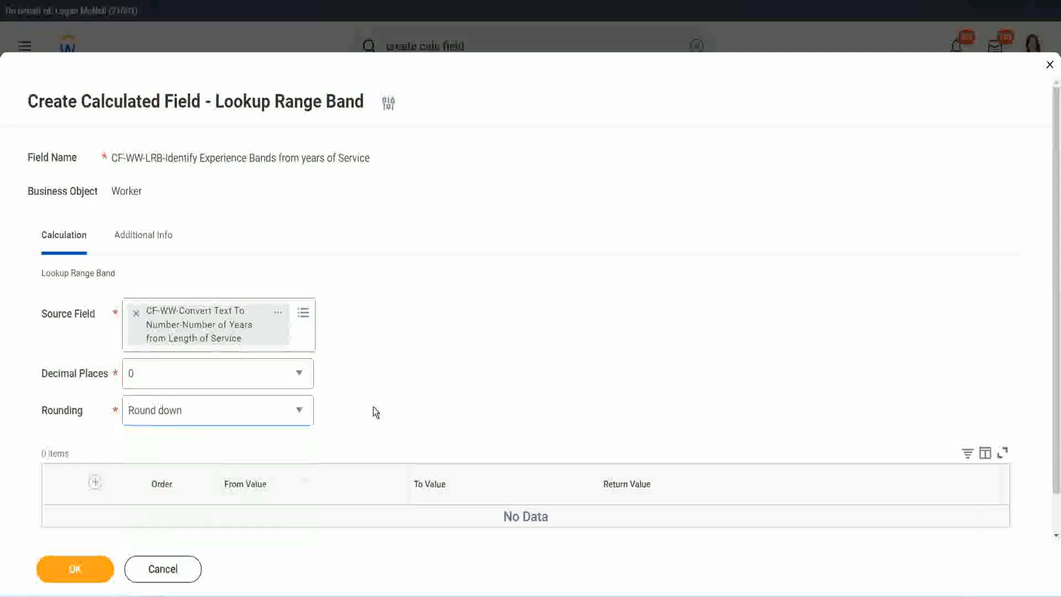
pyautogui.click(180, 413)
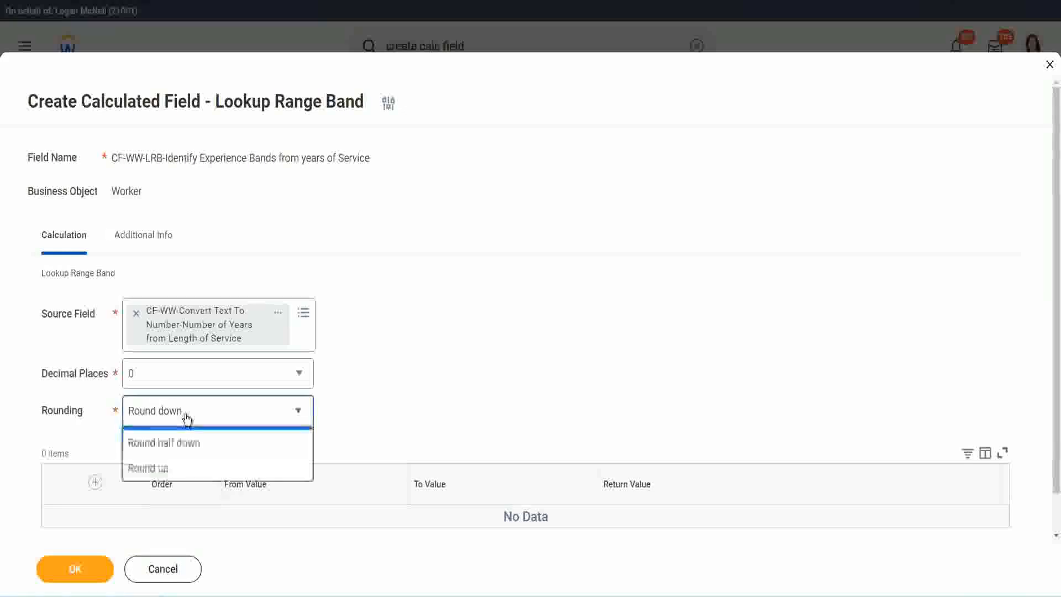
pyautogui.click(175, 463)
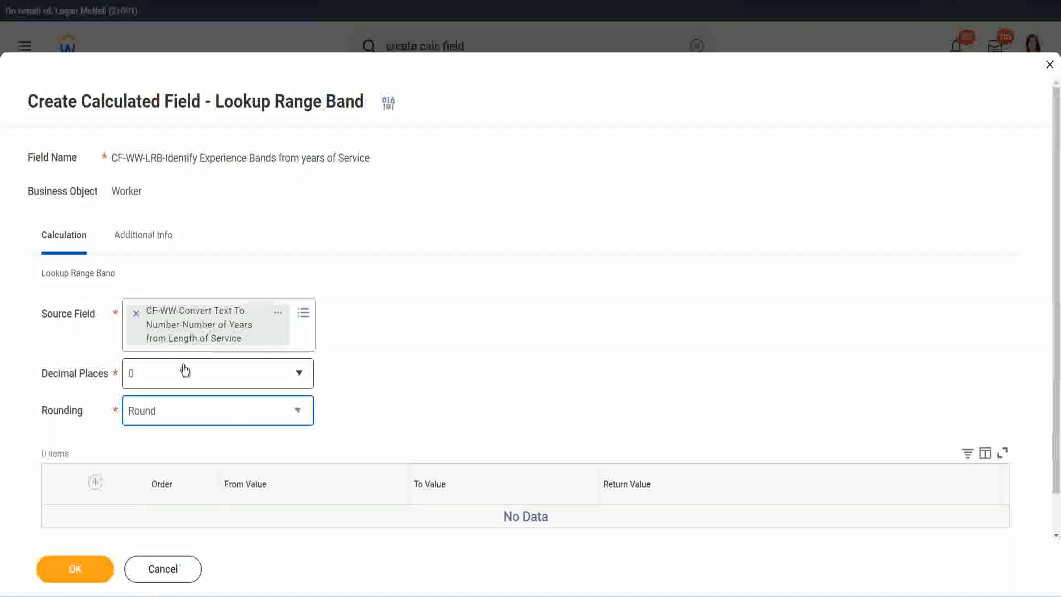
# Step: Add a range band row from 0 to 7 with the return value Amateur
pyautogui.click(96, 483)
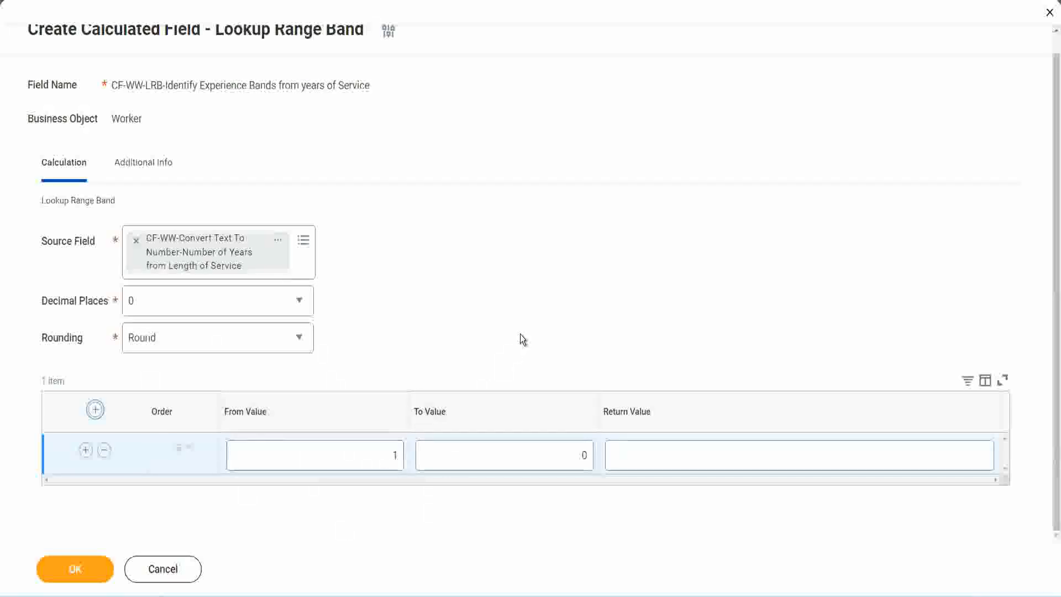
pyautogui.click(388, 457)
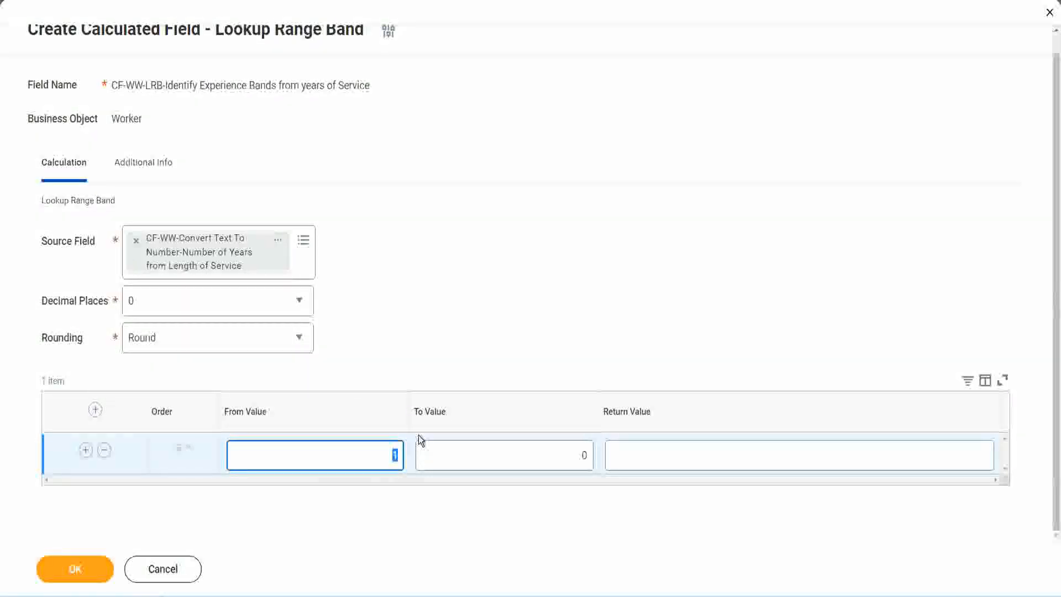
pyautogui.press('Tab')
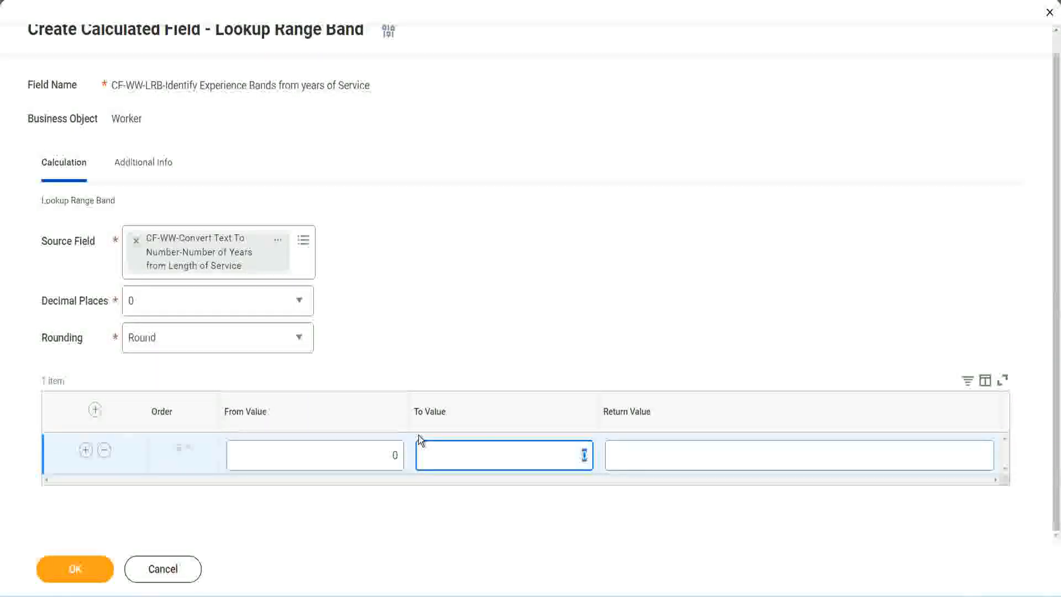
pyautogui.write('7')
pyautogui.press('Tab')
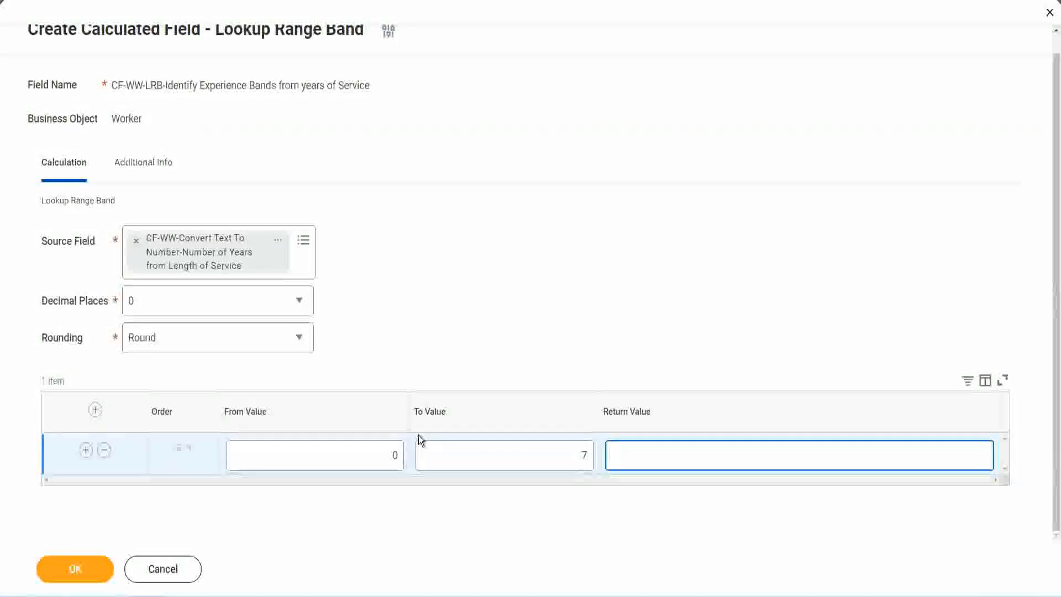
pyautogui.write('Amateur')
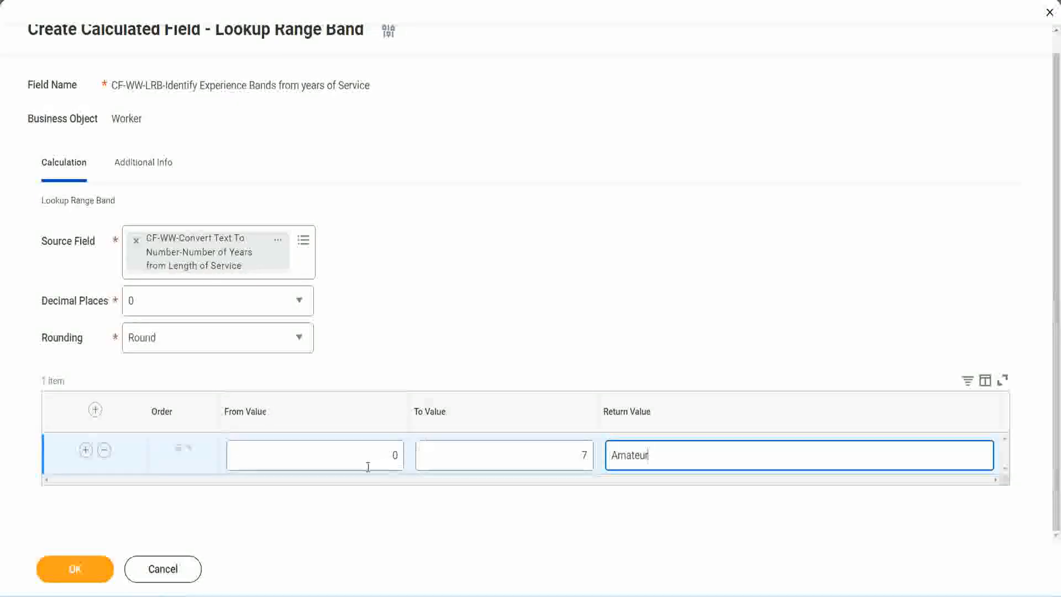
# Step: Add a second range band row from 8 to 15 with the return value Experienced
pyautogui.click(368, 467)
pyautogui.click(573, 449)
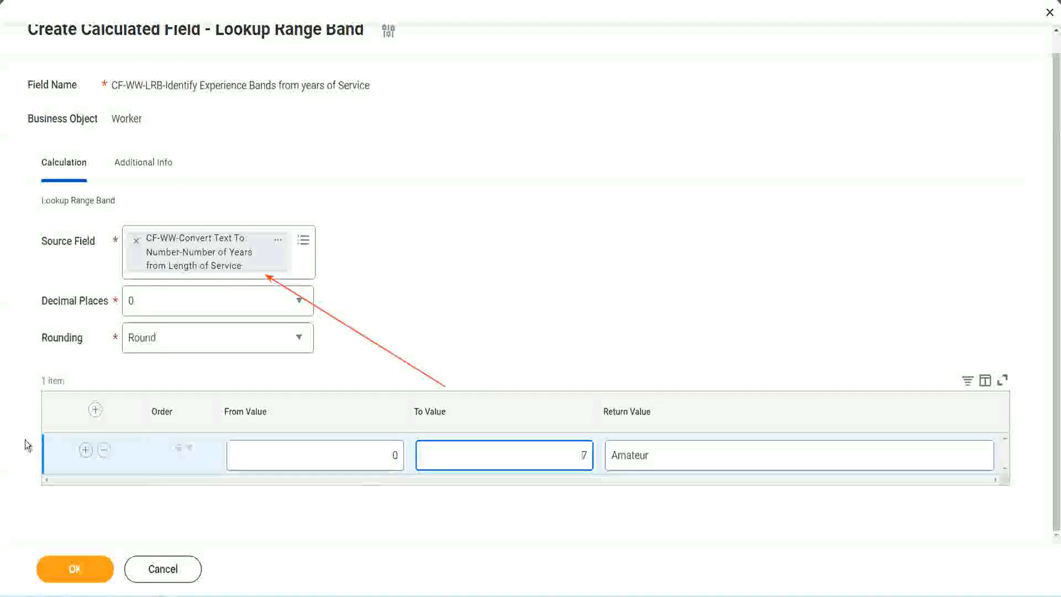
pyautogui.click(85, 450)
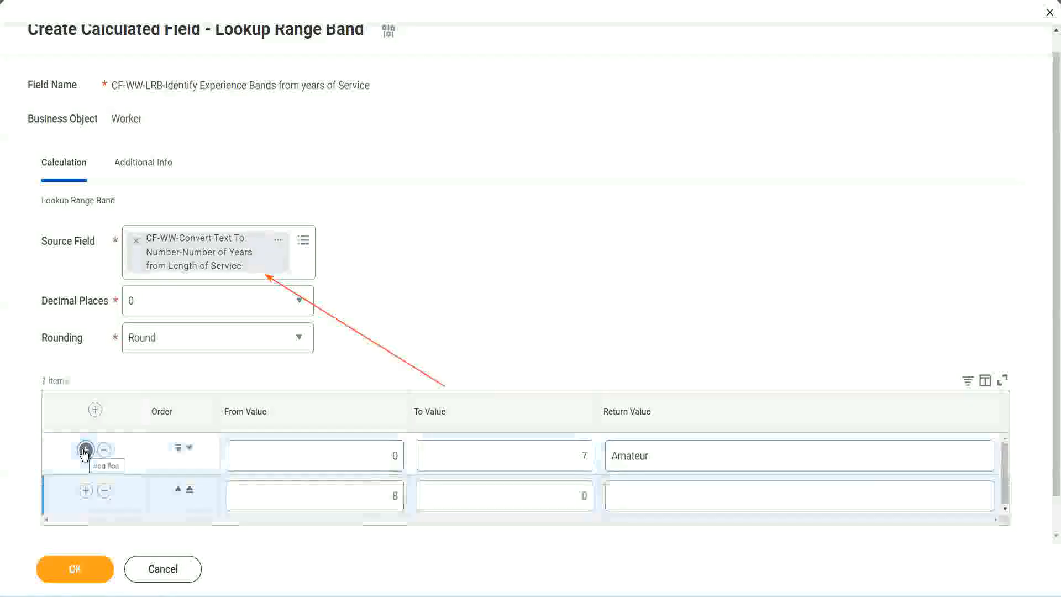
pyautogui.click(402, 496)
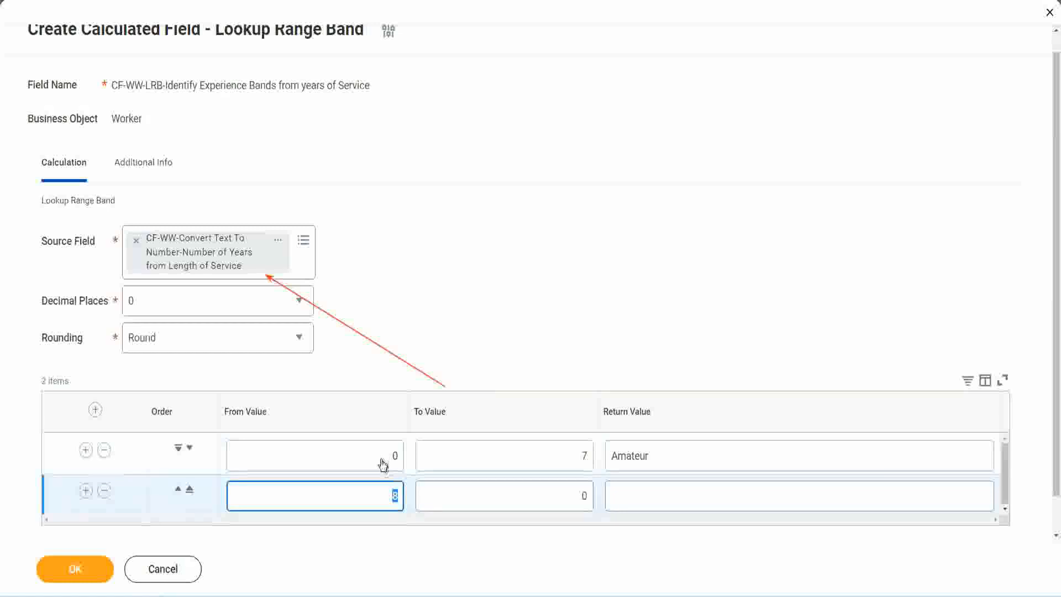
pyautogui.click(562, 457)
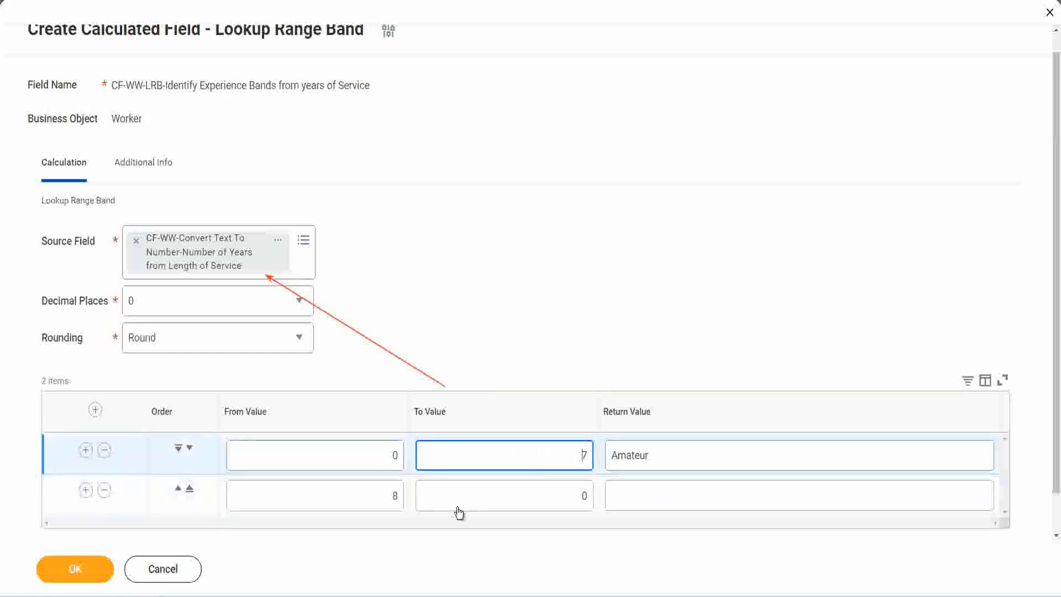
pyautogui.click(376, 496)
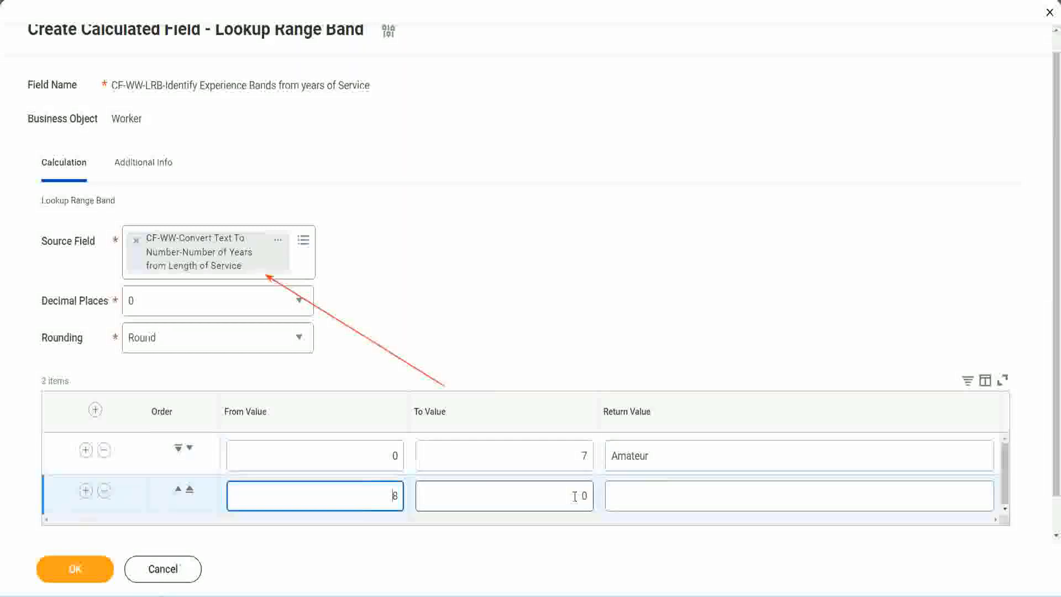
pyautogui.click(575, 496)
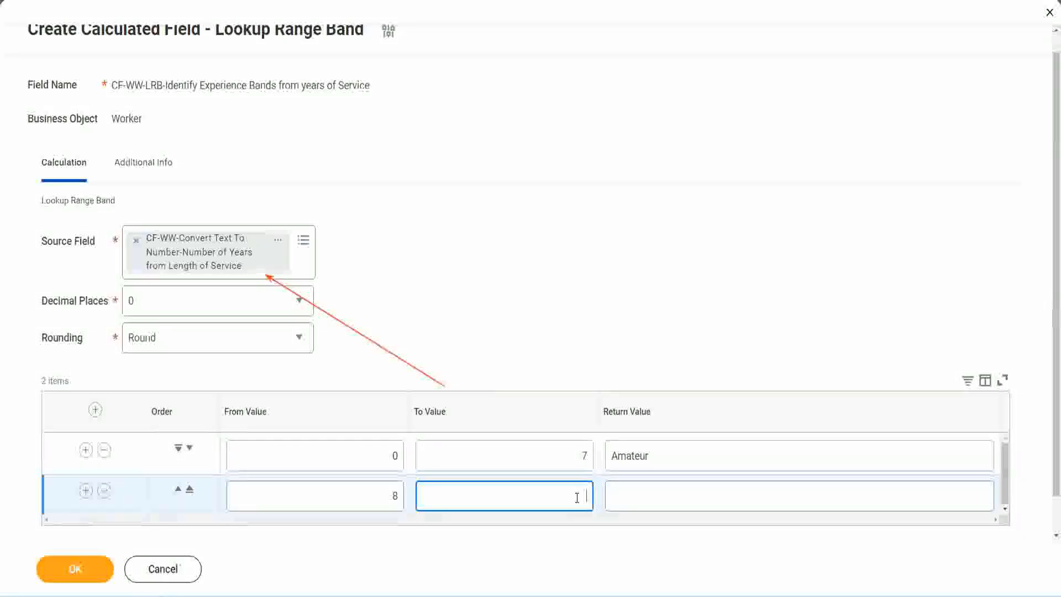
pyautogui.write('15')
pyautogui.click(654, 492)
pyautogui.write('Ex')
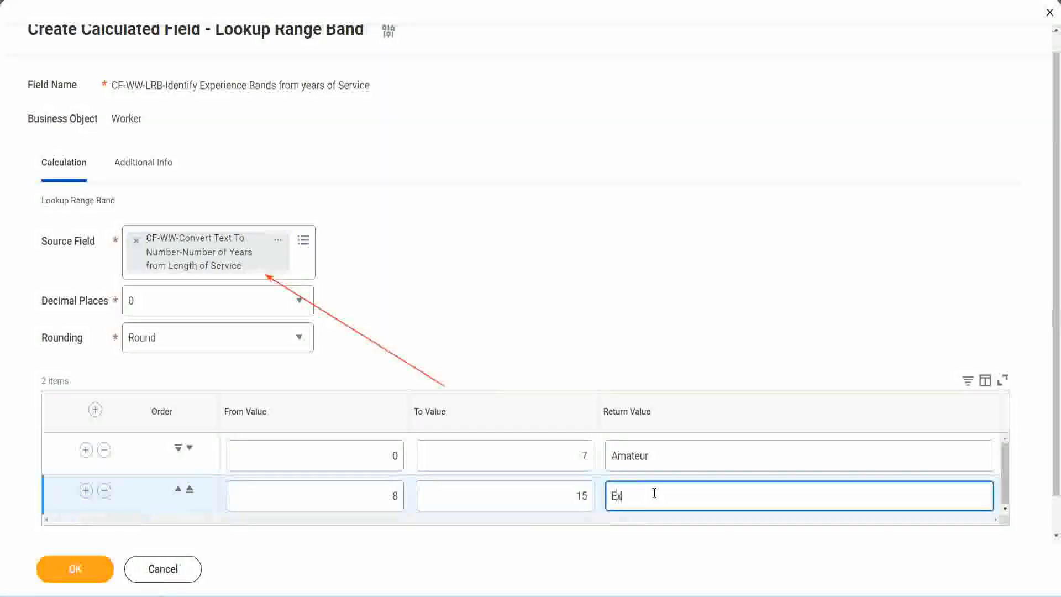
pyautogui.write('perienced')
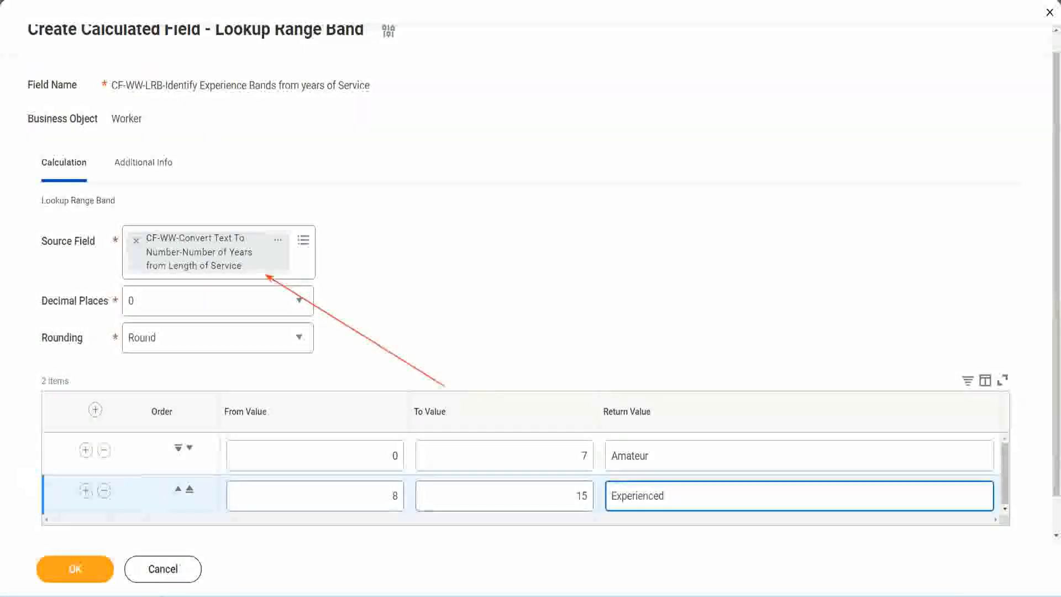
# Step: Add a third range band row from 16 to 30 with the return value Senior
pyautogui.click(85, 490)
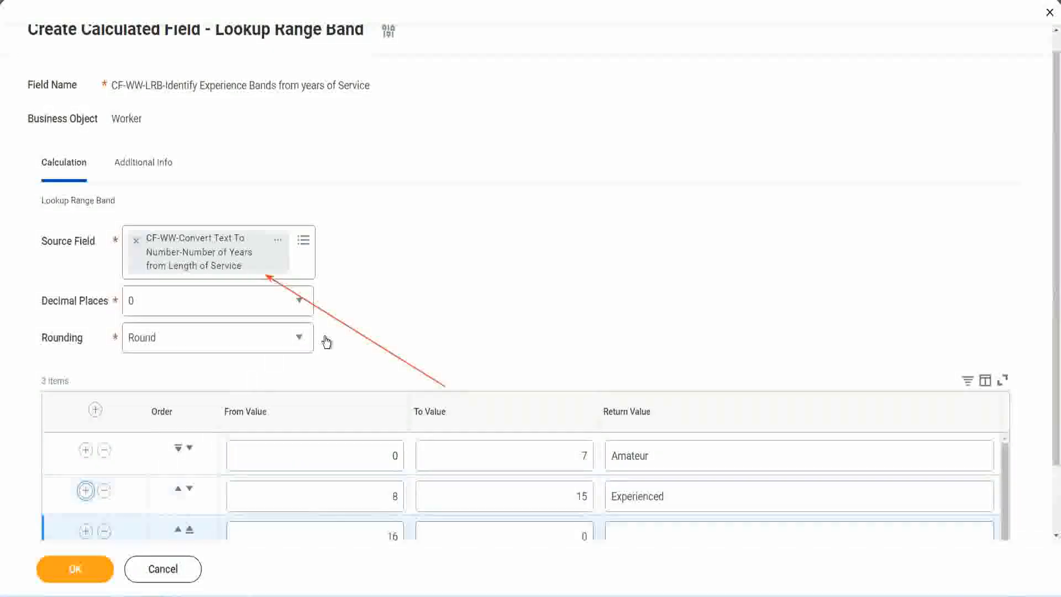
pyautogui.scroll(-2, 326, 343)
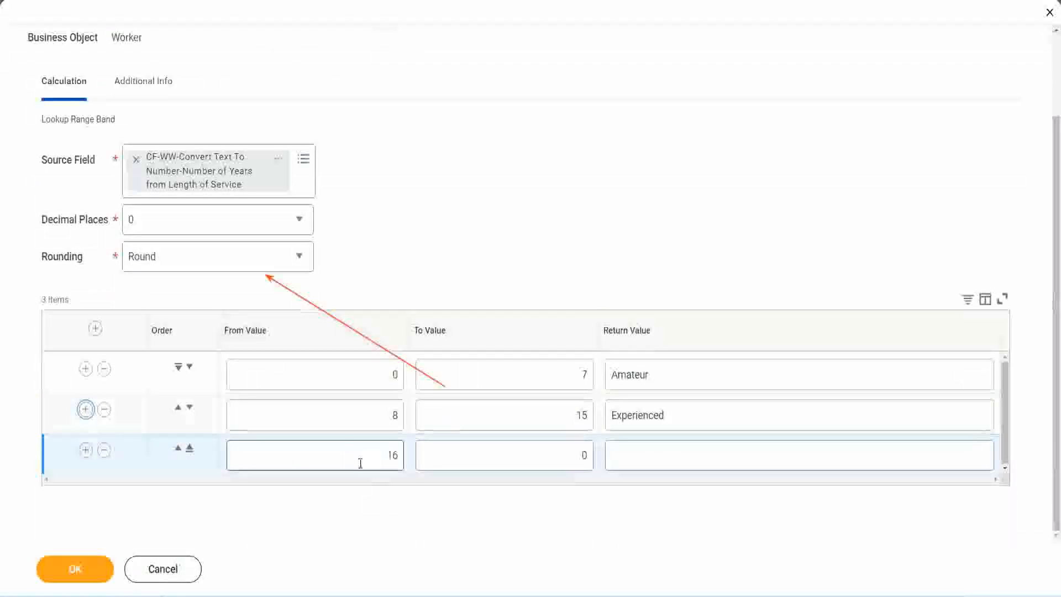
pyautogui.click(564, 453)
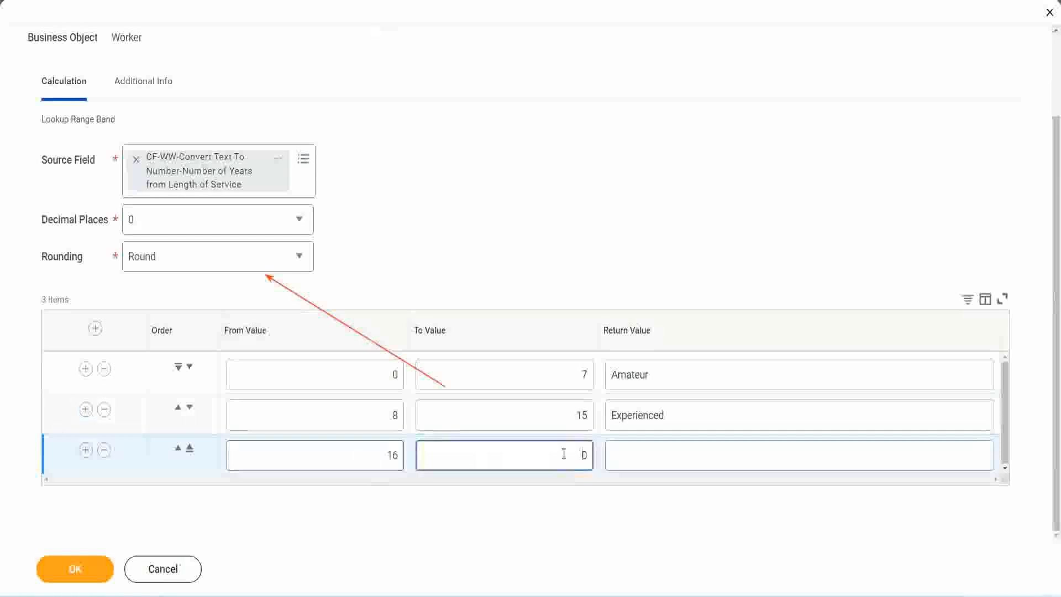
pyautogui.write('3')
pyautogui.press('Tab')
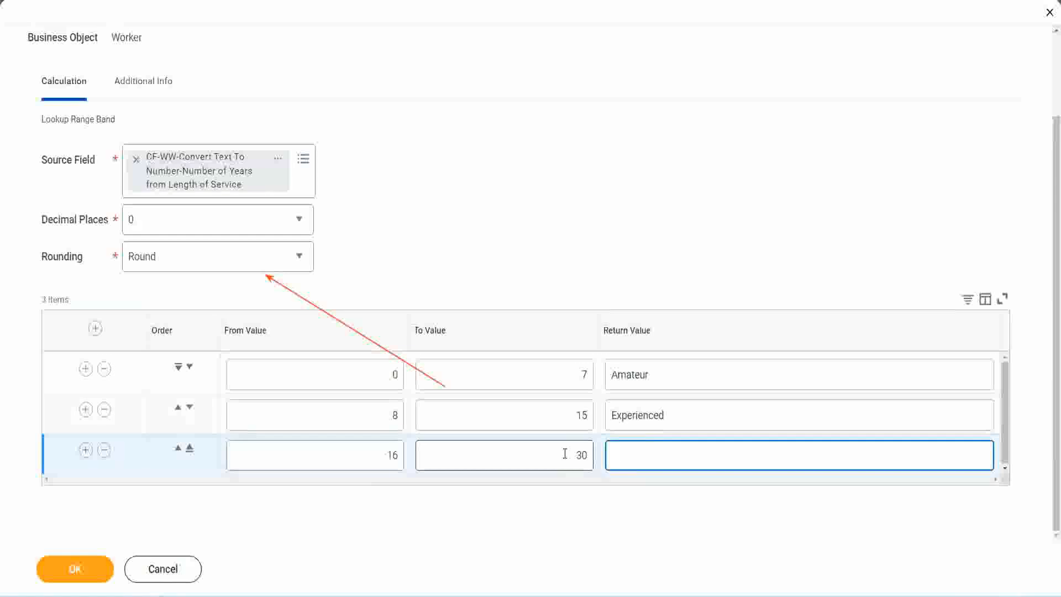
pyautogui.write('Senior')
# Step: Add a fourth range band row from 31 to 1000 with the return value Legend
pyautogui.click(85, 449)
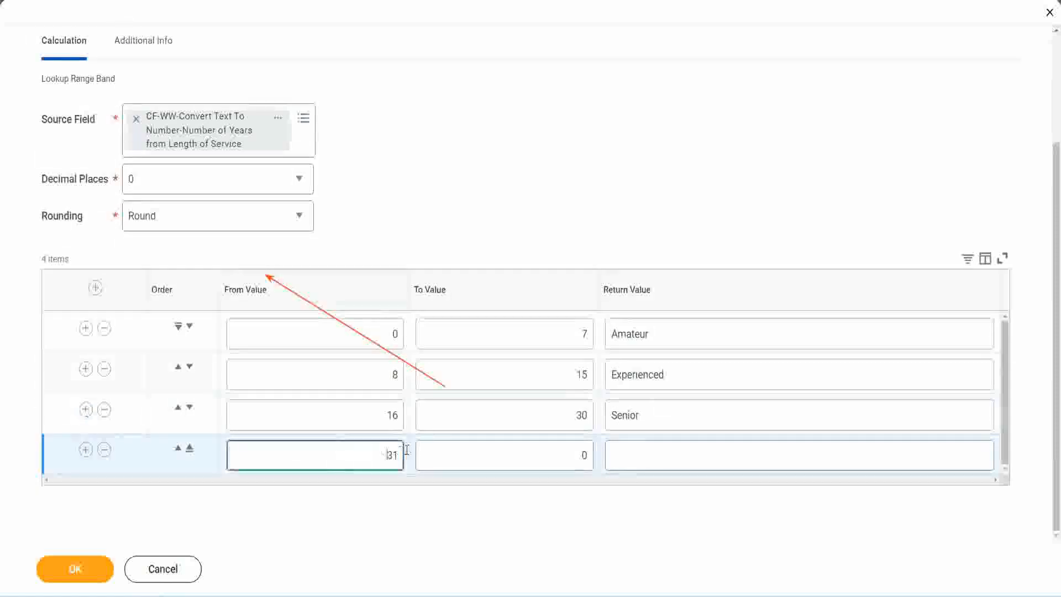
pyautogui.doubleClick(356, 447)
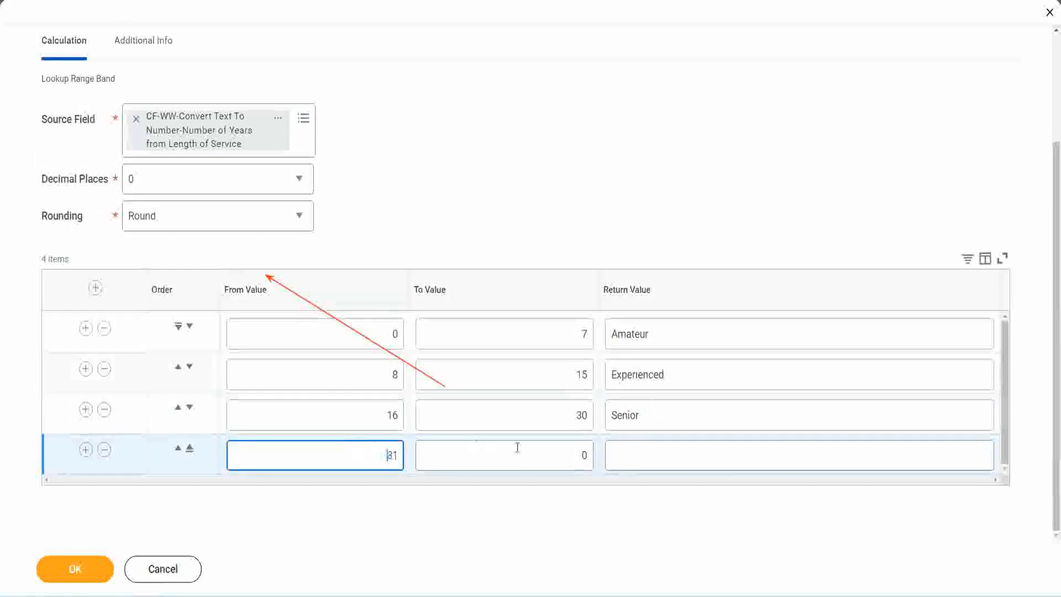
pyautogui.click(572, 456)
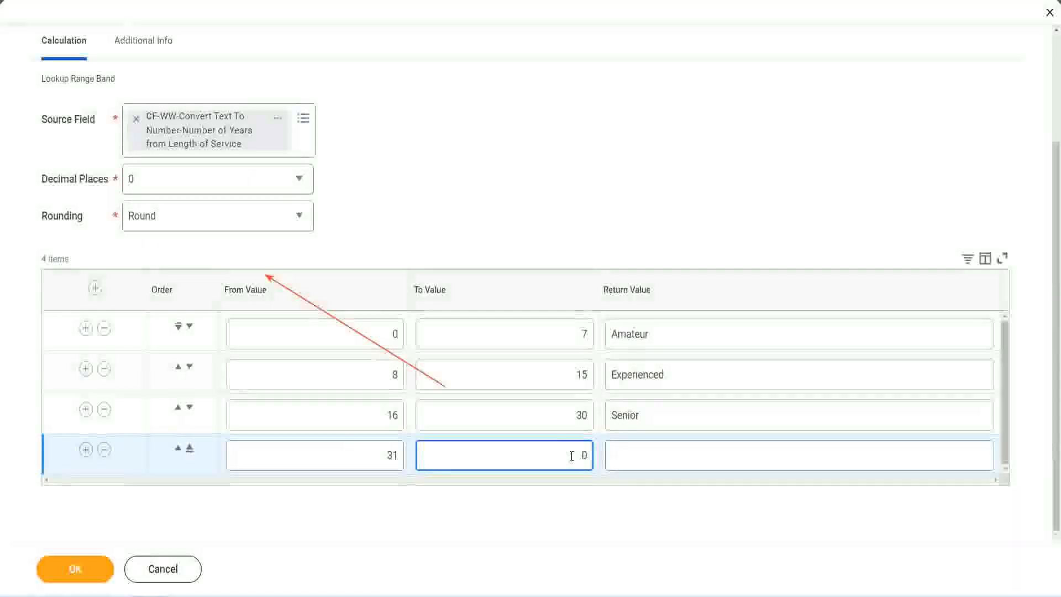
pyautogui.write('1000')
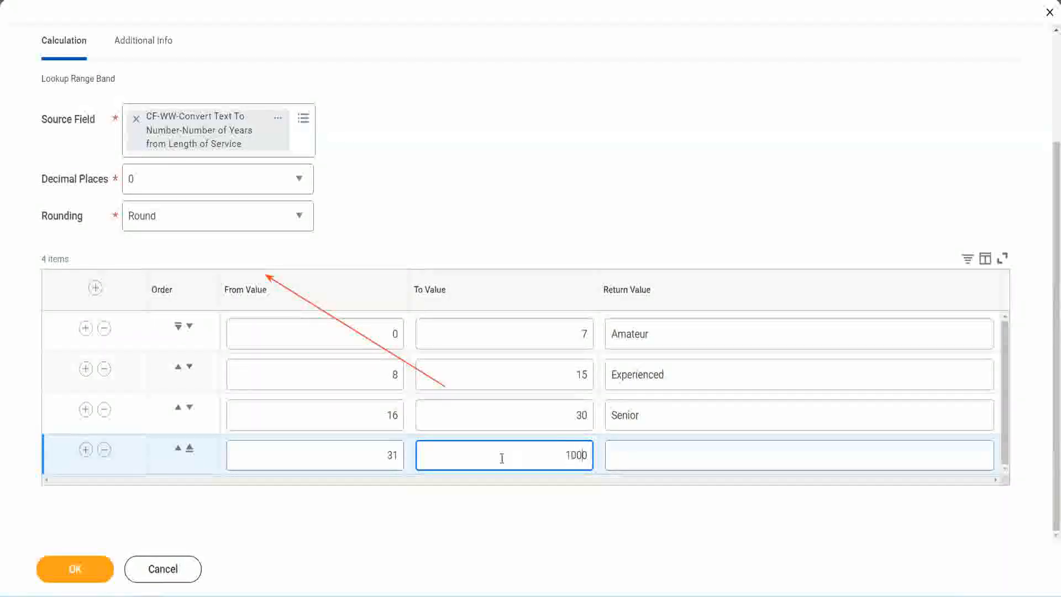
pyautogui.moveTo(552, 445); pyautogui.dragTo(611, 450)
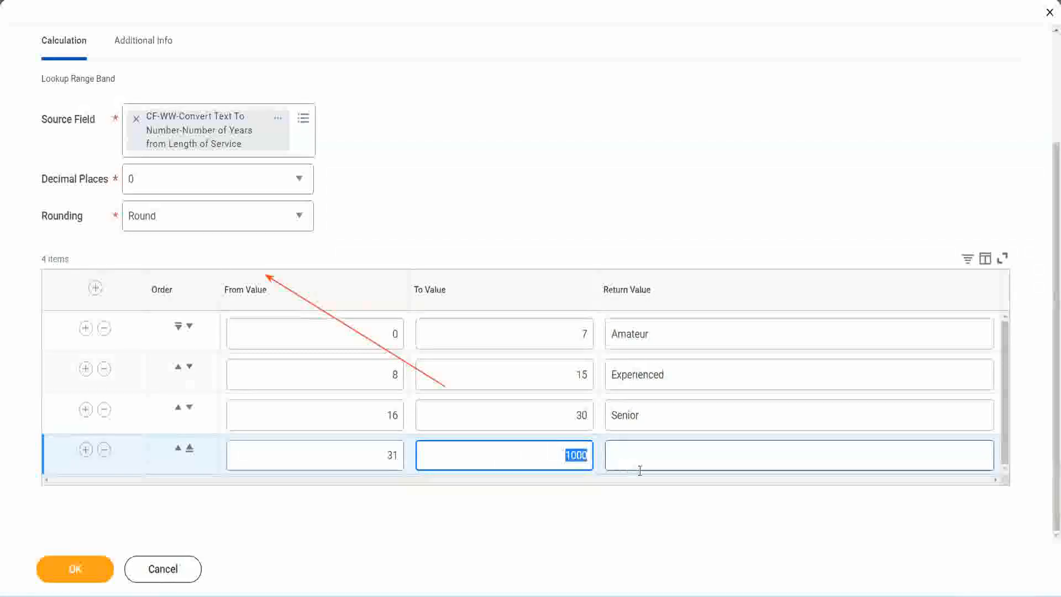
pyautogui.click(564, 452)
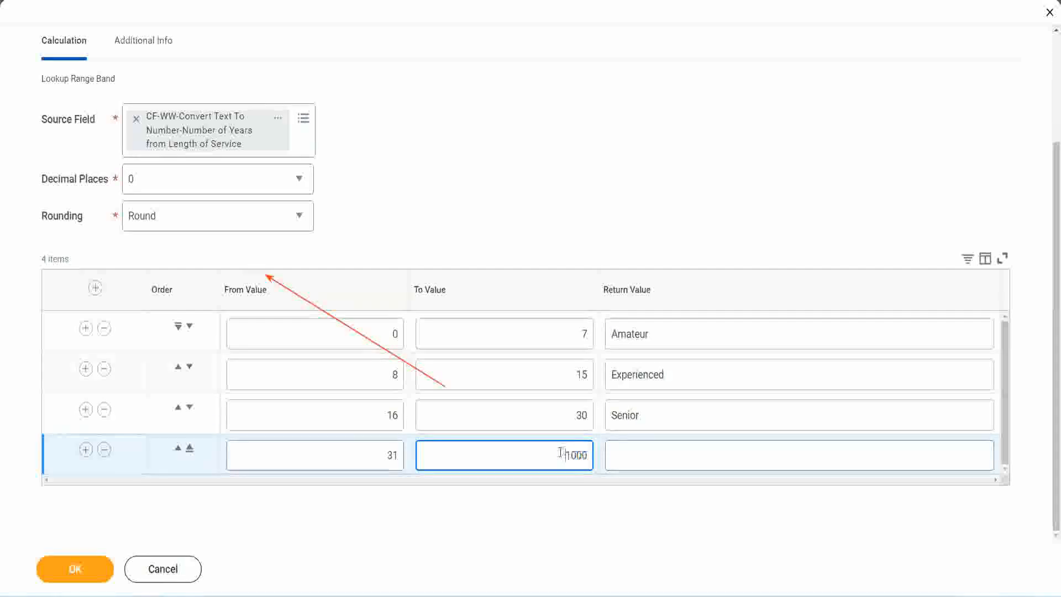
pyautogui.moveTo(562, 453); pyautogui.dragTo(593, 453)
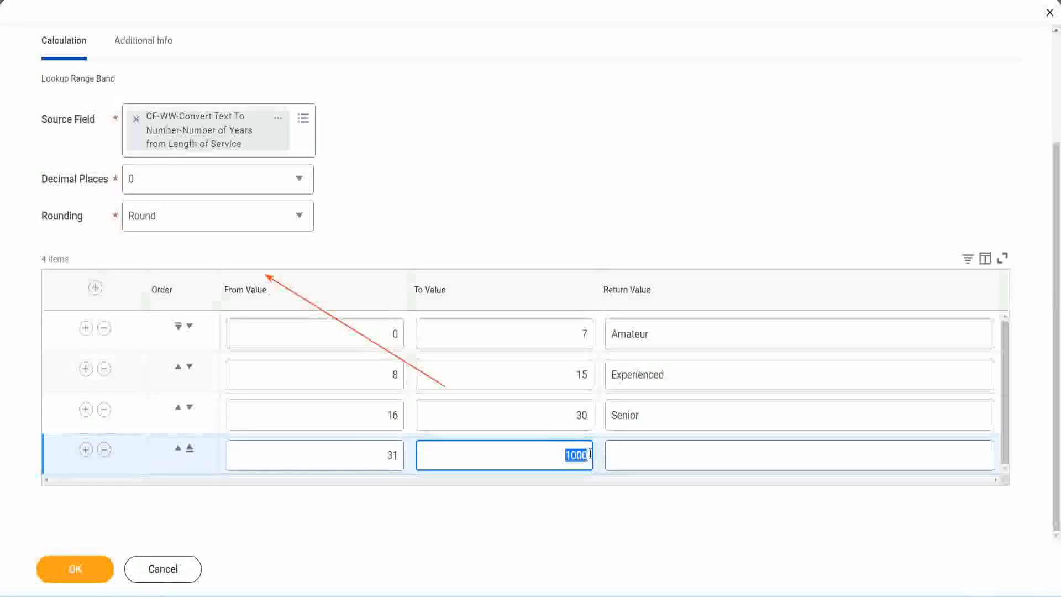
pyautogui.click(661, 455)
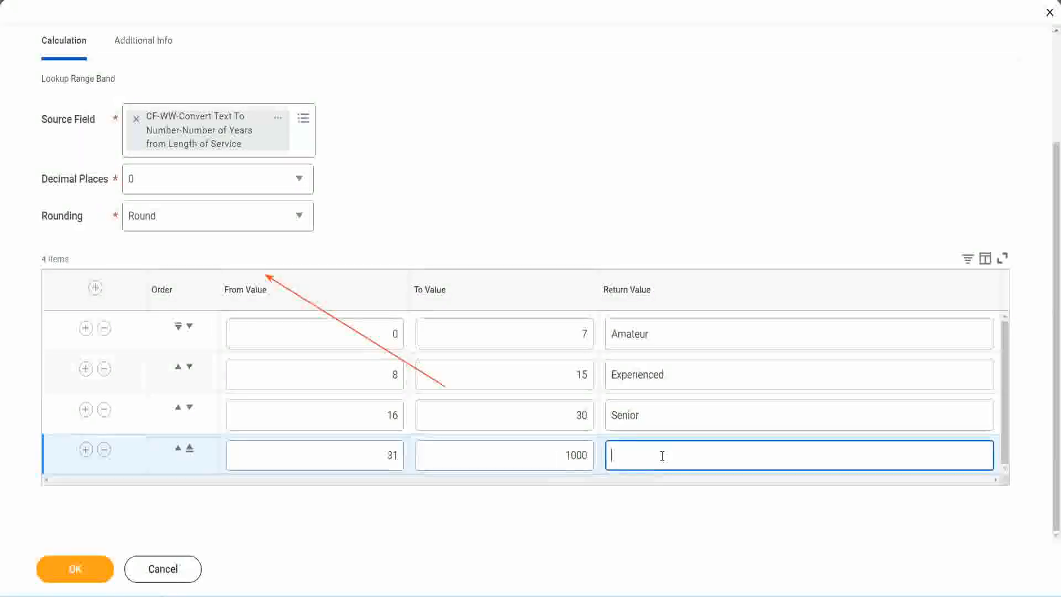
pyautogui.write('Legend')
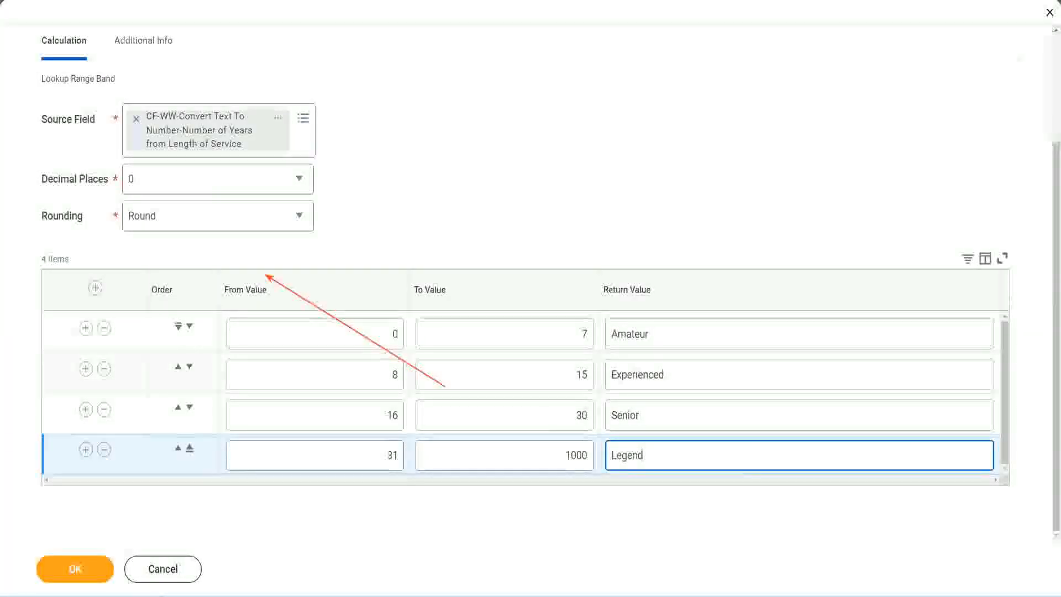
# Step: Review the from, to and return values of the four range bands
pyautogui.click(495, 183)
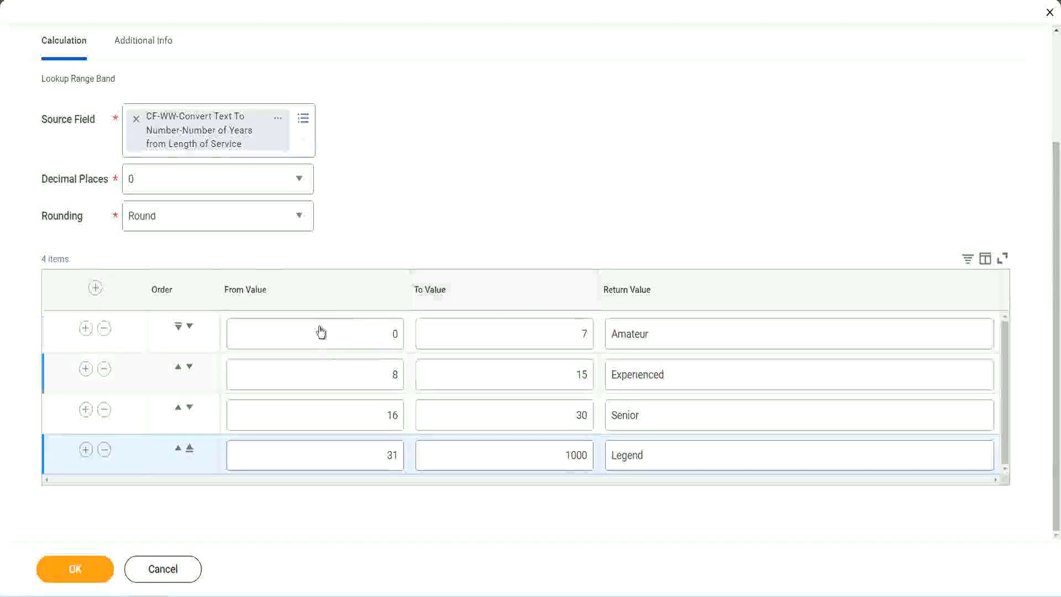
pyautogui.click(689, 333)
pyautogui.click(686, 375)
pyautogui.click(667, 424)
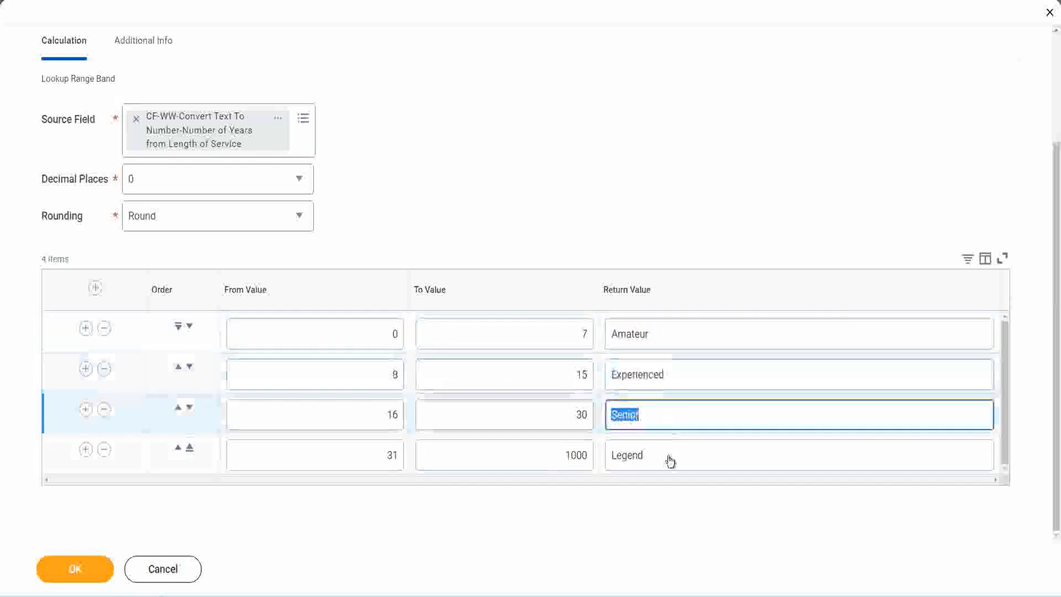
pyautogui.click(668, 455)
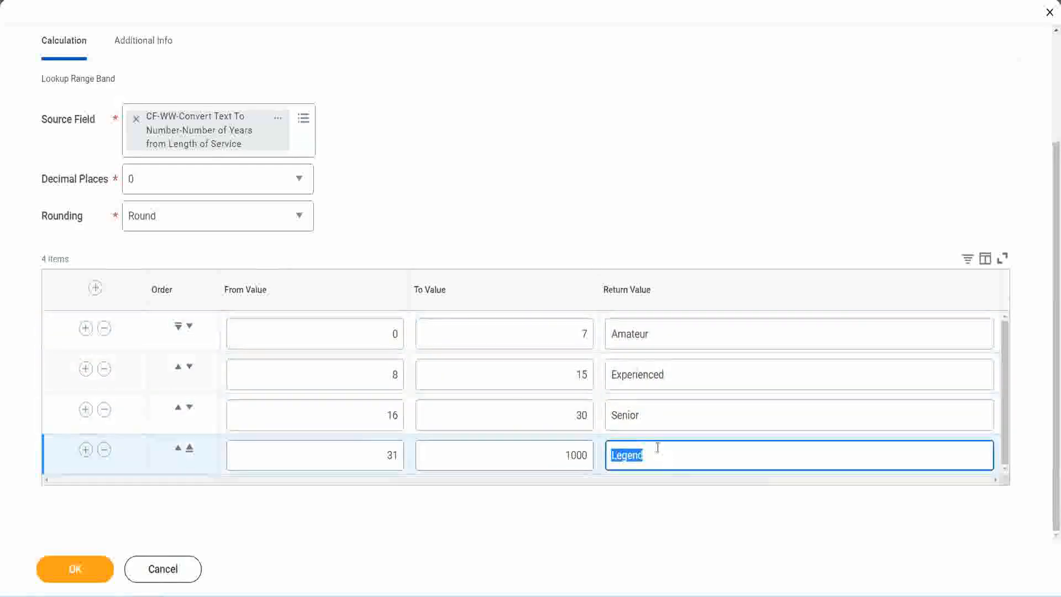
pyautogui.click(338, 335)
pyautogui.click(542, 326)
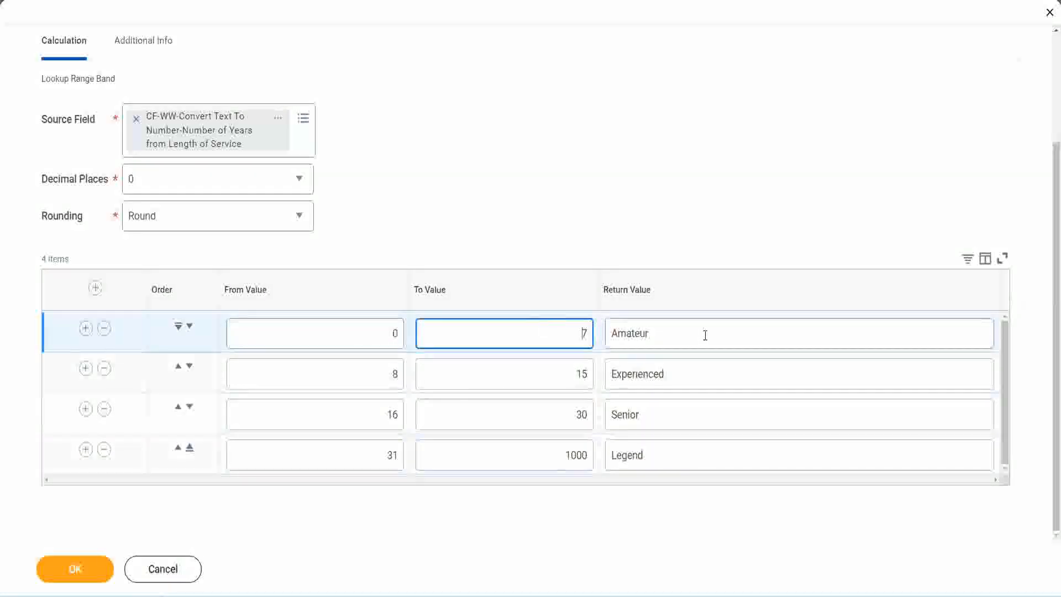
pyautogui.click(704, 333)
pyautogui.click(687, 372)
pyautogui.click(678, 420)
pyautogui.click(666, 453)
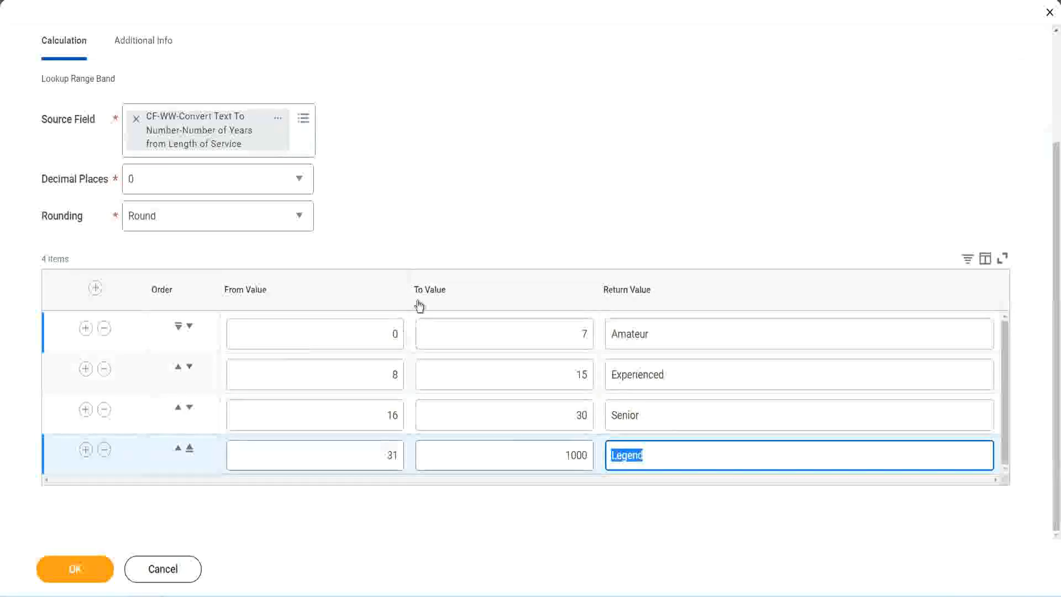
pyautogui.click(492, 232)
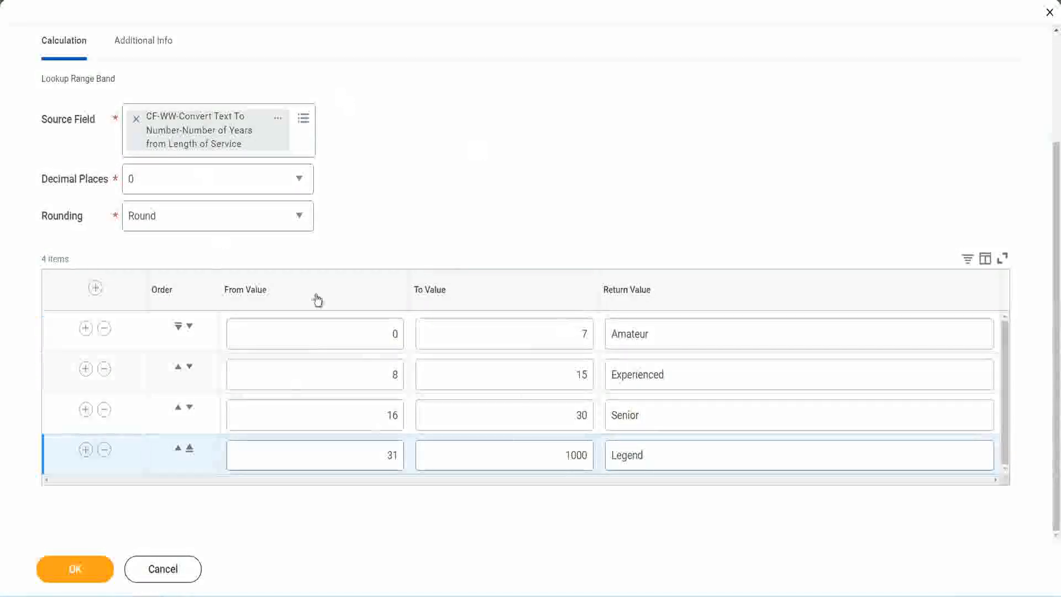
# Step: Save the Lookup Range Band calculated field and use the context options of its name on the confirmation page
pyautogui.click(74, 567)
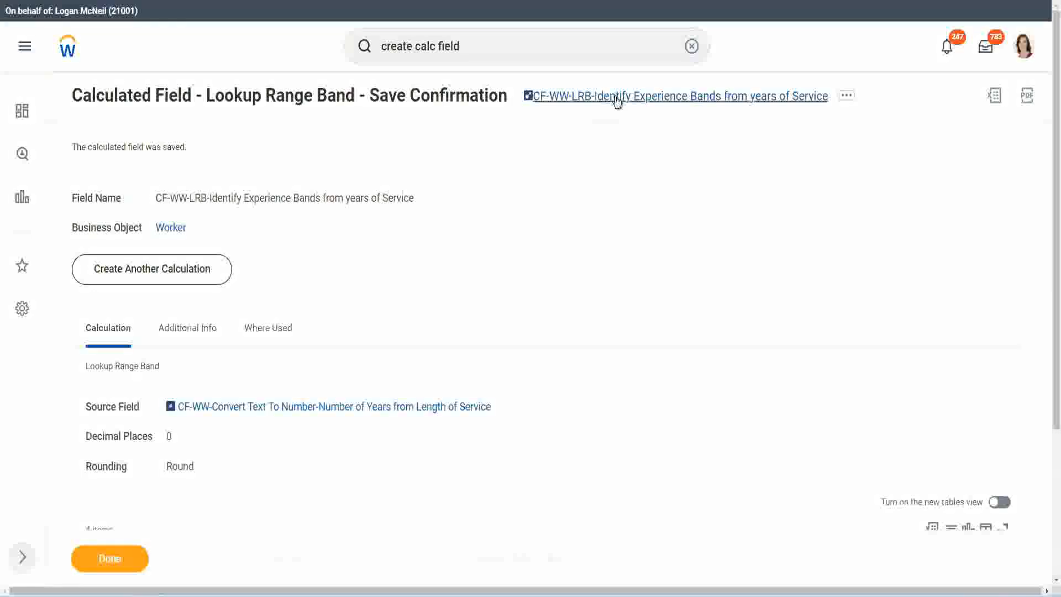
pyautogui.rightClick(614, 99)
pyautogui.click(628, 159)
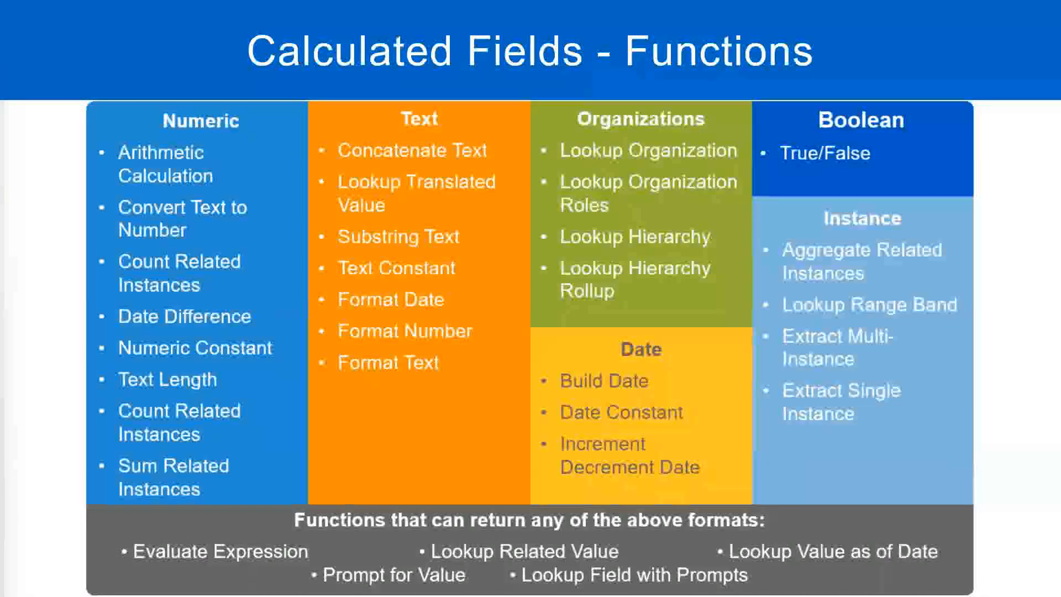
# Step: Switch to the Notepad++ notes and add the amount 10,000 USD a few lines below the Eval Expression entry
pyautogui.hotkey('alt', 'Tab')
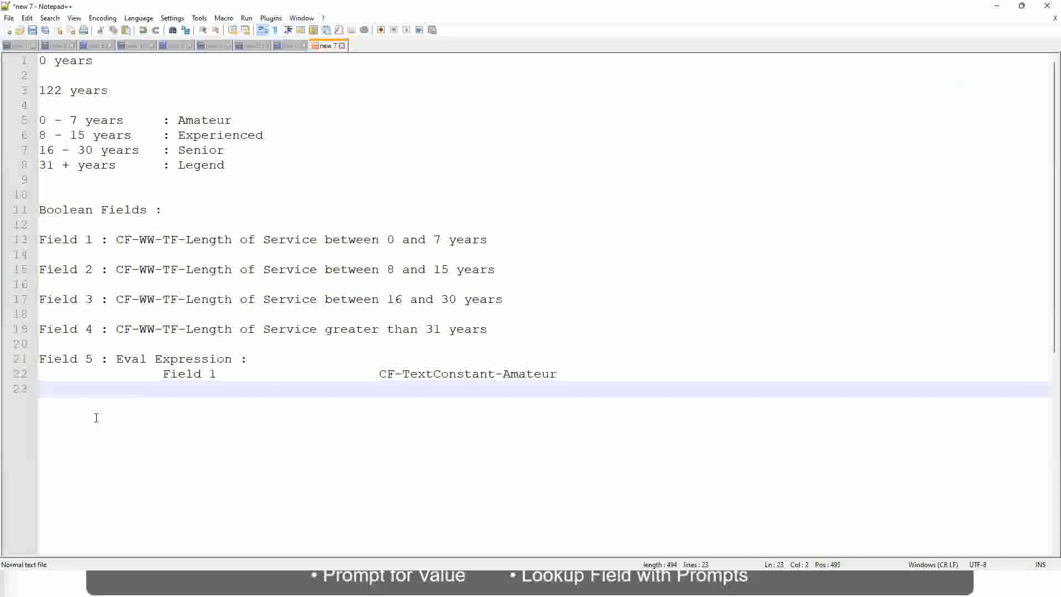
pyautogui.press('Return')
pyautogui.press('Return')
pyautogui.press('Return')
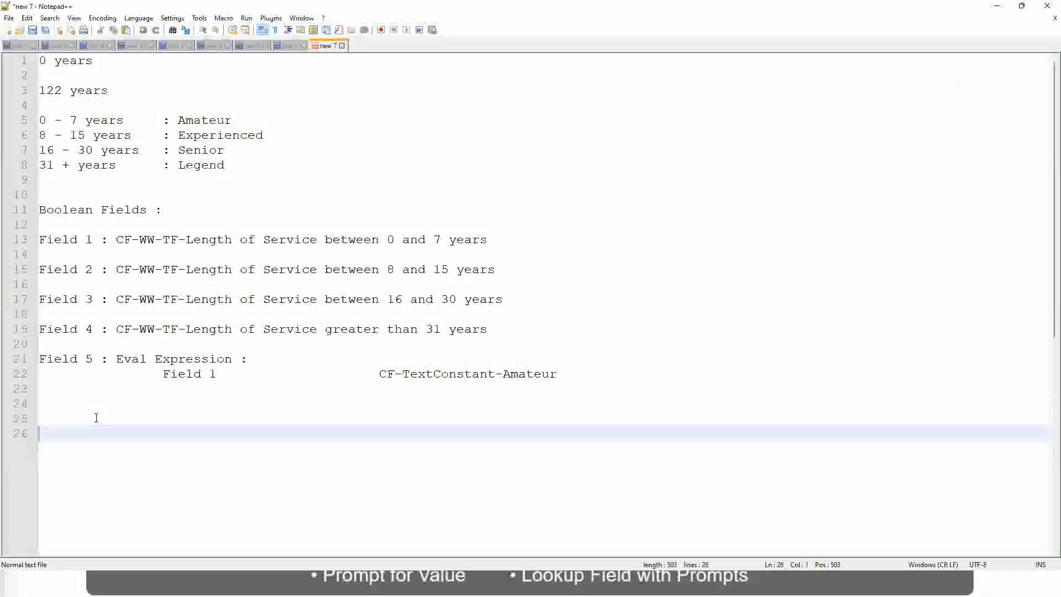
pyautogui.write('10,000 USD')
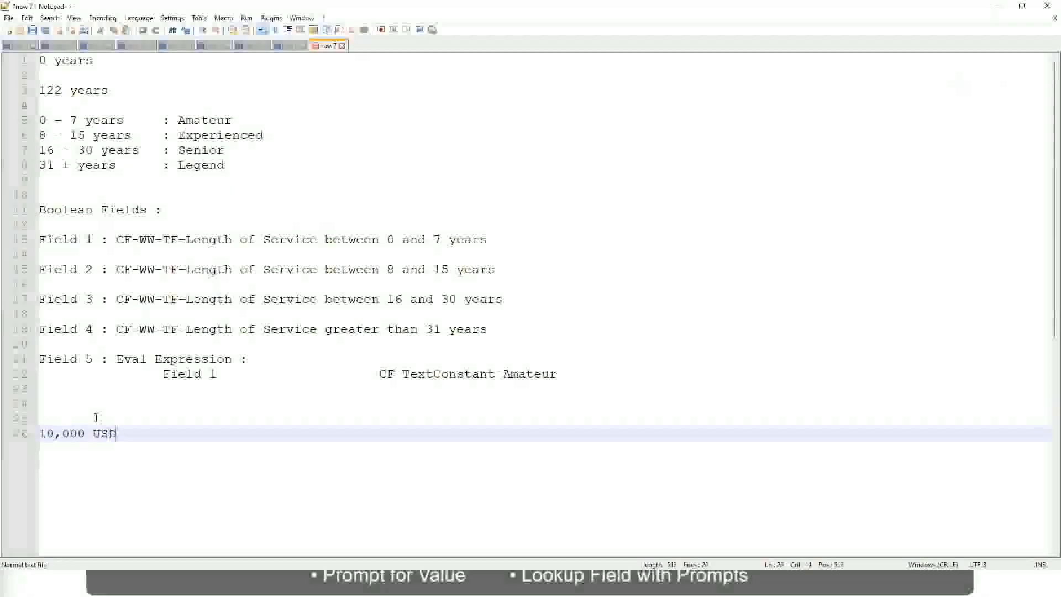
# Step: Add the amount 1,000,000 USD on the same line as 10,000 USD, spaced well apart from it
pyautogui.press('Tab')
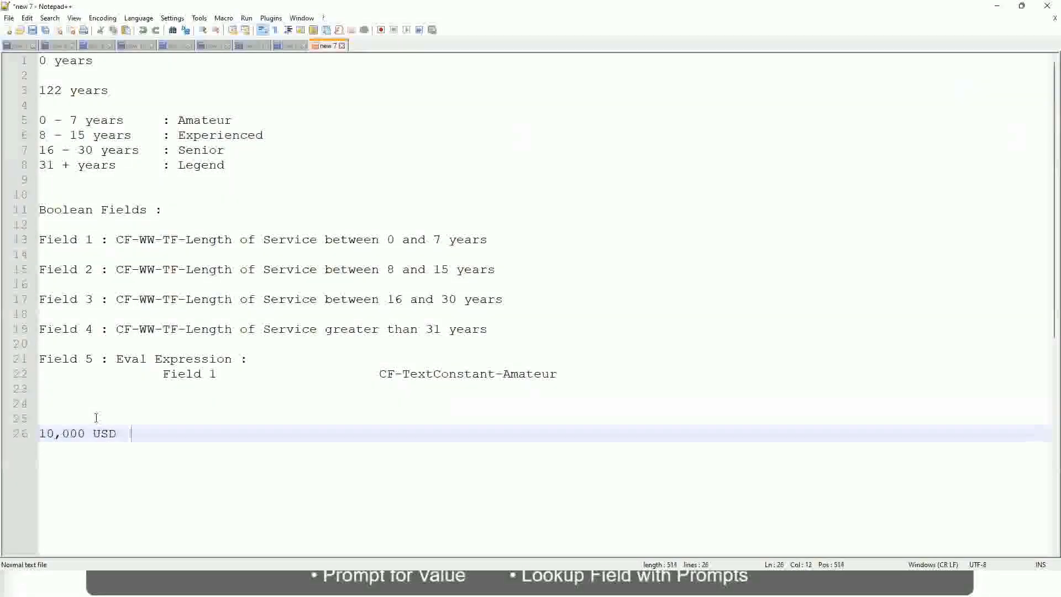
pyautogui.press('Tab')
pyautogui.press('Tab')
pyautogui.press('Tab')
pyautogui.press('Tab')
pyautogui.press('Tab')
pyautogui.press('Tab')
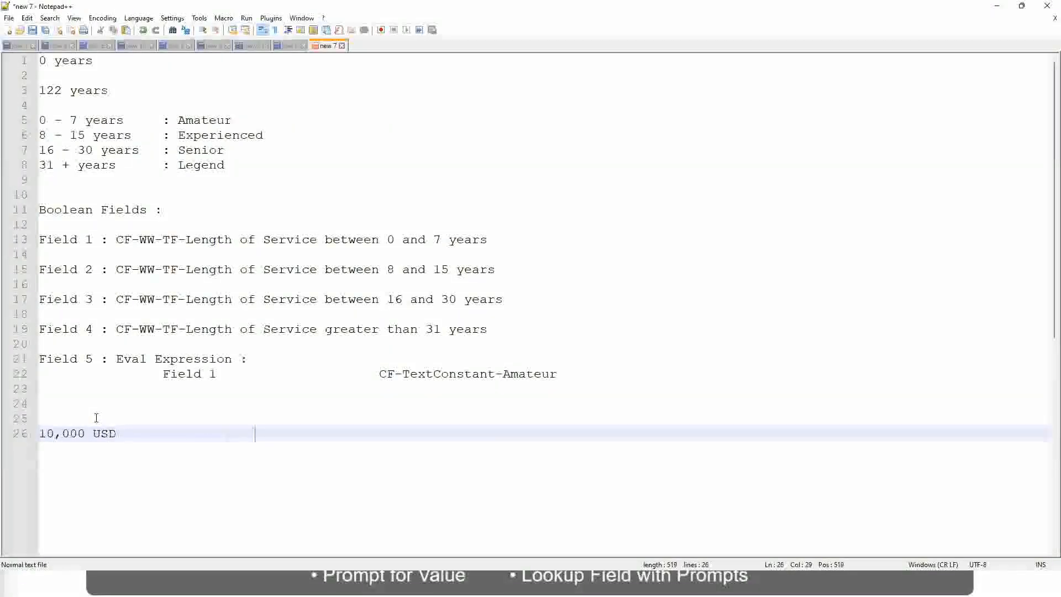
pyautogui.write('1,00')
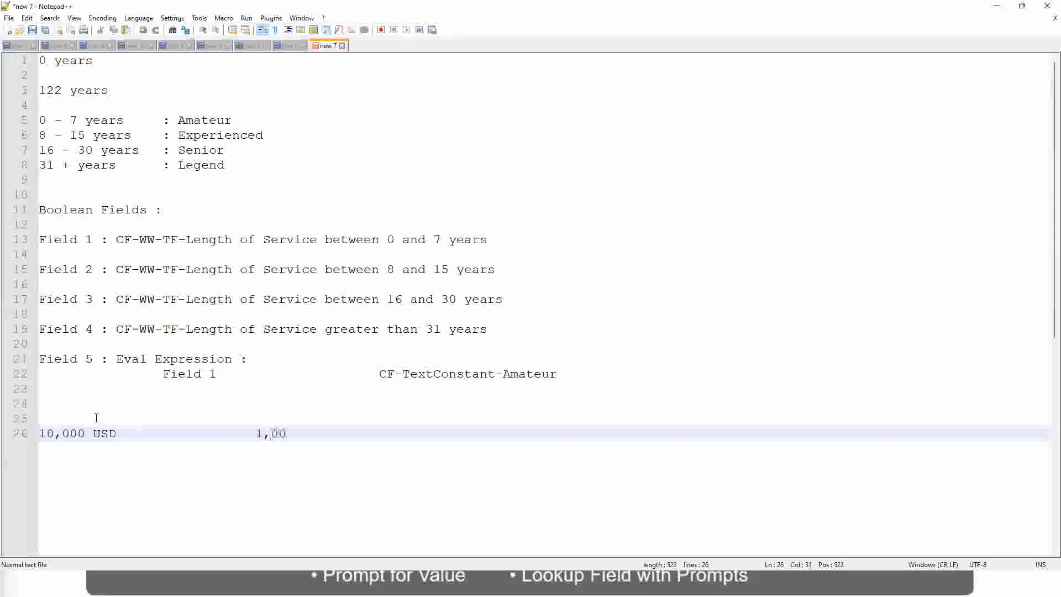
pyautogui.write('0,000')
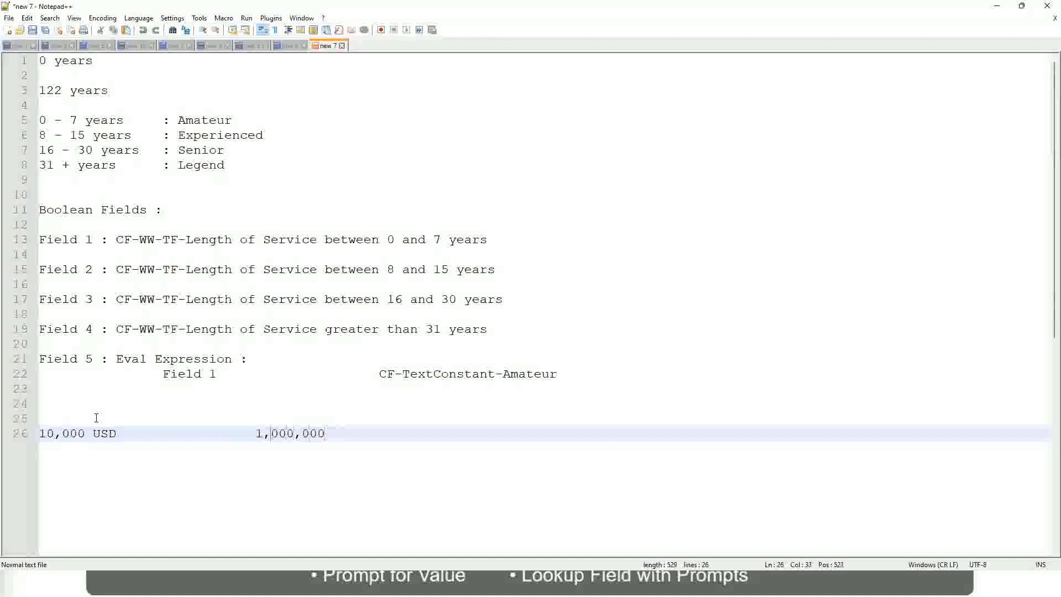
pyautogui.press('Left')
pyautogui.press('Left')
pyautogui.press('Left')
pyautogui.press('Left')
pyautogui.press('Left')
pyautogui.press('Left')
pyautogui.press('Left')
pyautogui.press('Right')
pyautogui.press('Right')
pyautogui.press('Right')
pyautogui.press('Right')
pyautogui.press('Right')
pyautogui.press('Right')
pyautogui.press('Right')
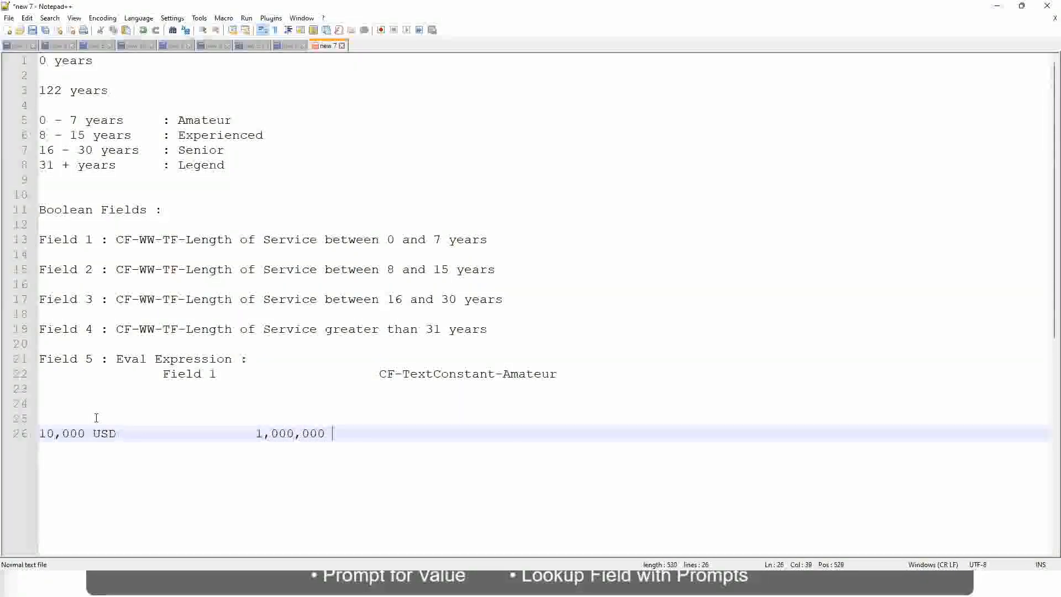
pyautogui.write('USD')
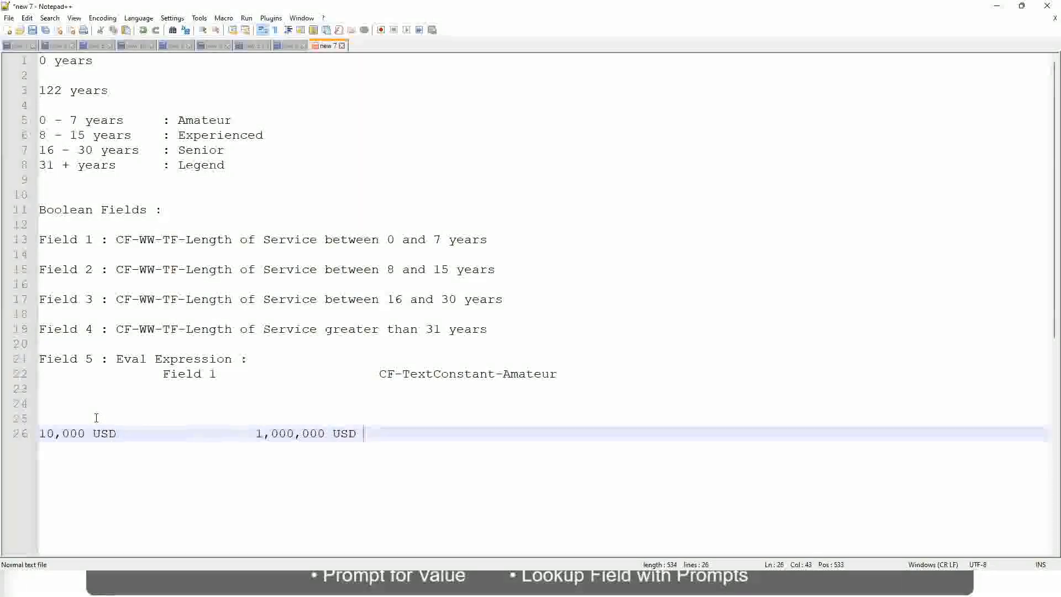
# Step: Add the range "10 - 50,000" labelled ": Low" two lines below the USD amounts
pyautogui.press('Return')
pyautogui.press('Return')
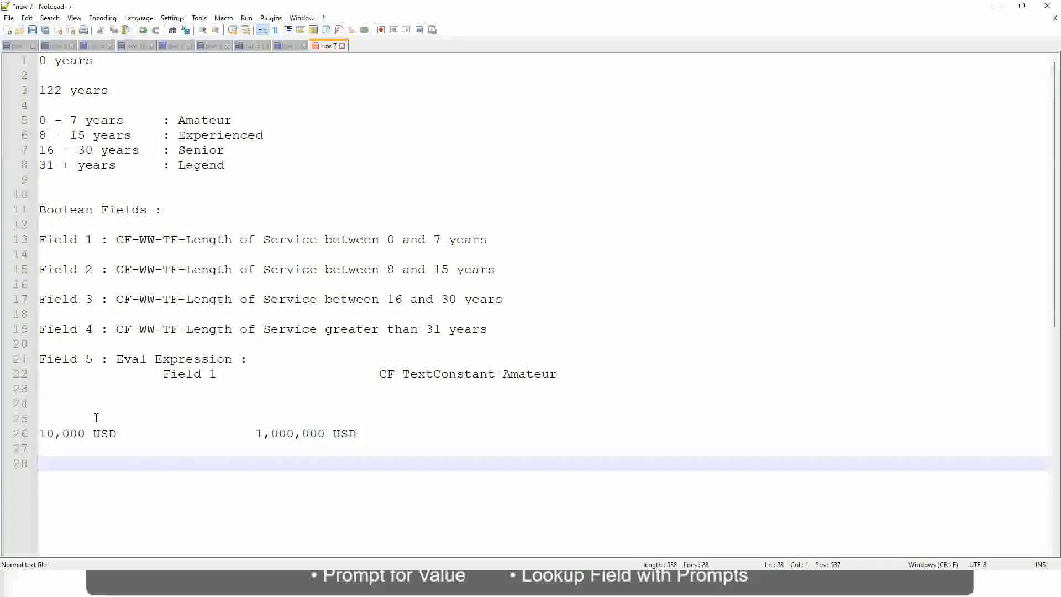
pyautogui.write('10 - 50,000')
pyautogui.press('Tab')
pyautogui.press('Tab')
pyautogui.press('Tab')
pyautogui.press('Tab')
pyautogui.write(': Low')
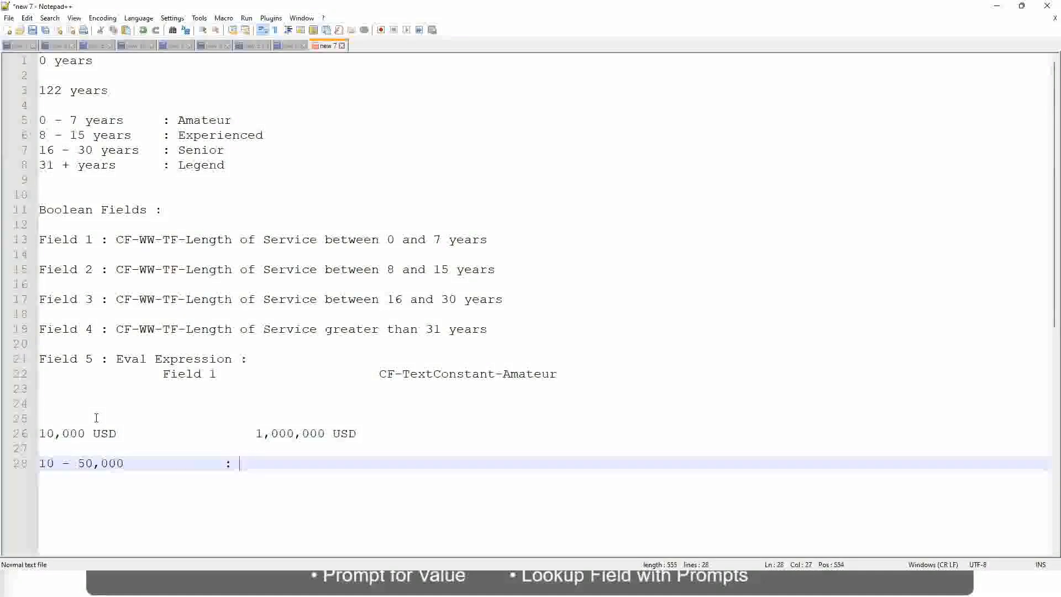
# Step: Add the range "50,001 - 150,000" directly below the Low range, labelled ": Medium" and aligned with its label
pyautogui.press('Return')
pyautogui.press('Return')
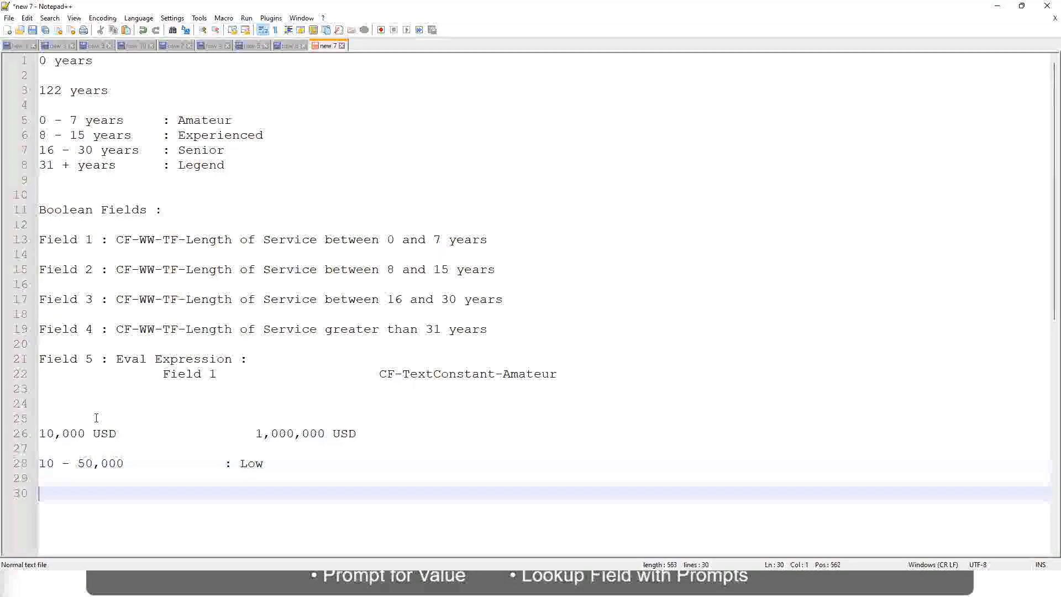
pyautogui.press('Up')
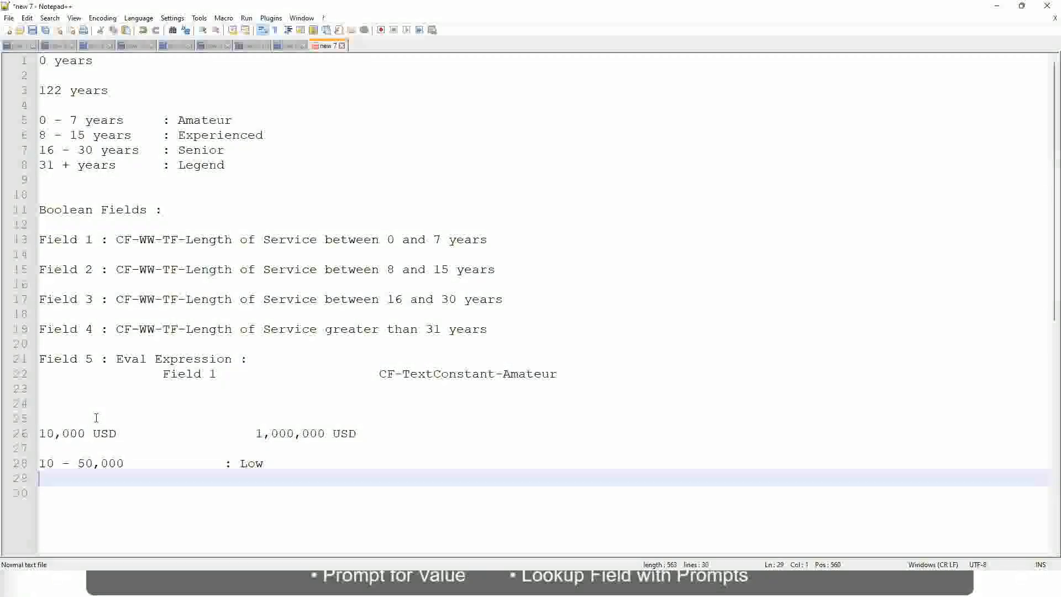
pyautogui.write('50,001 ')
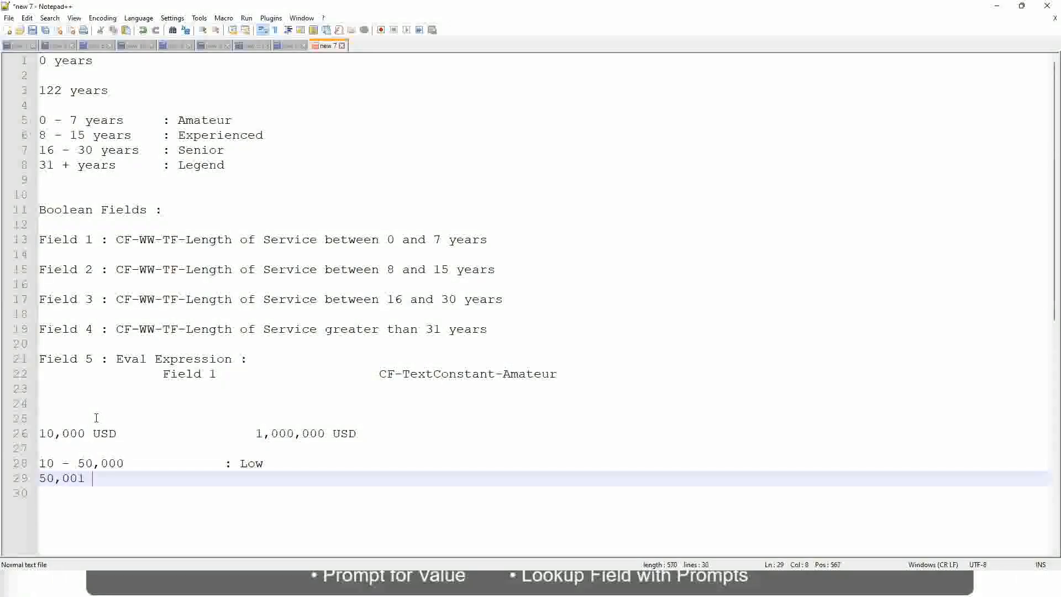
pyautogui.write('- 150,000')
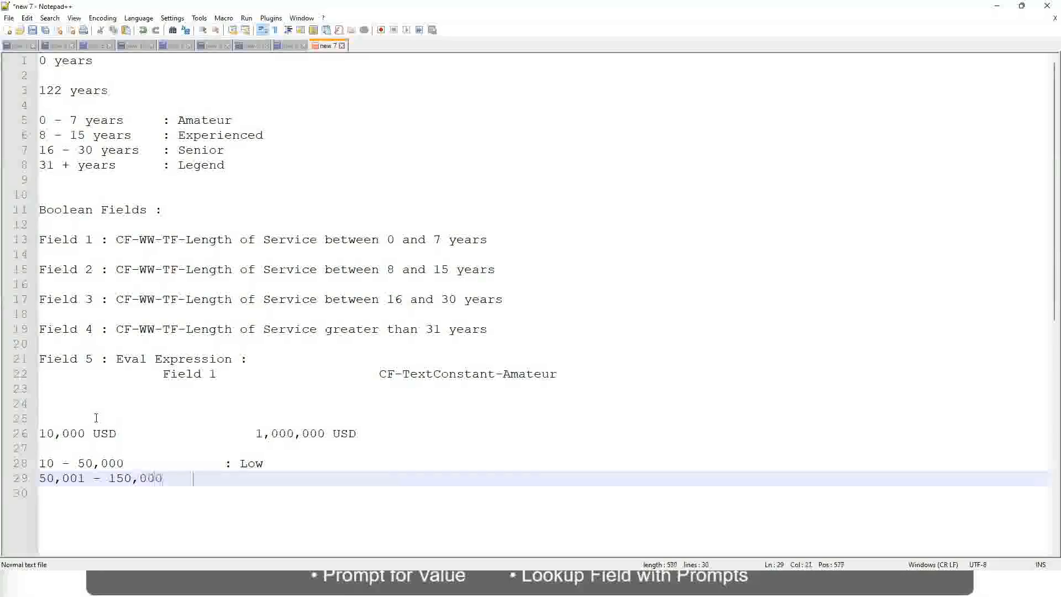
pyautogui.press('Tab')
pyautogui.press('Tab')
pyautogui.write(': Med')
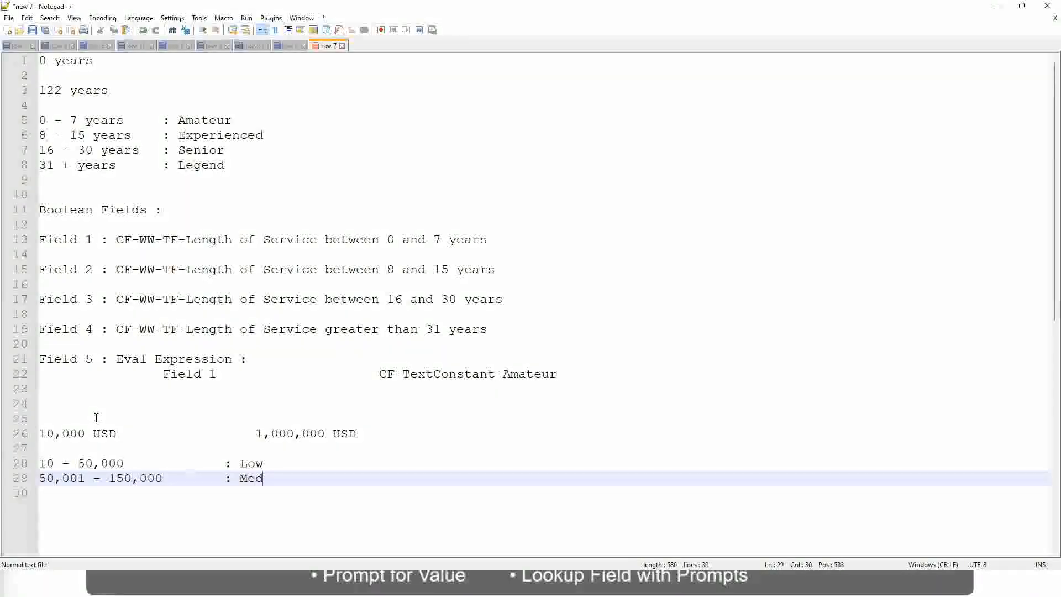
pyautogui.write('ium')
# Step: Add the range "> 150,000" directly below the Medium range, labelled ": High" and aligned with the other labels
pyautogui.press('Return')
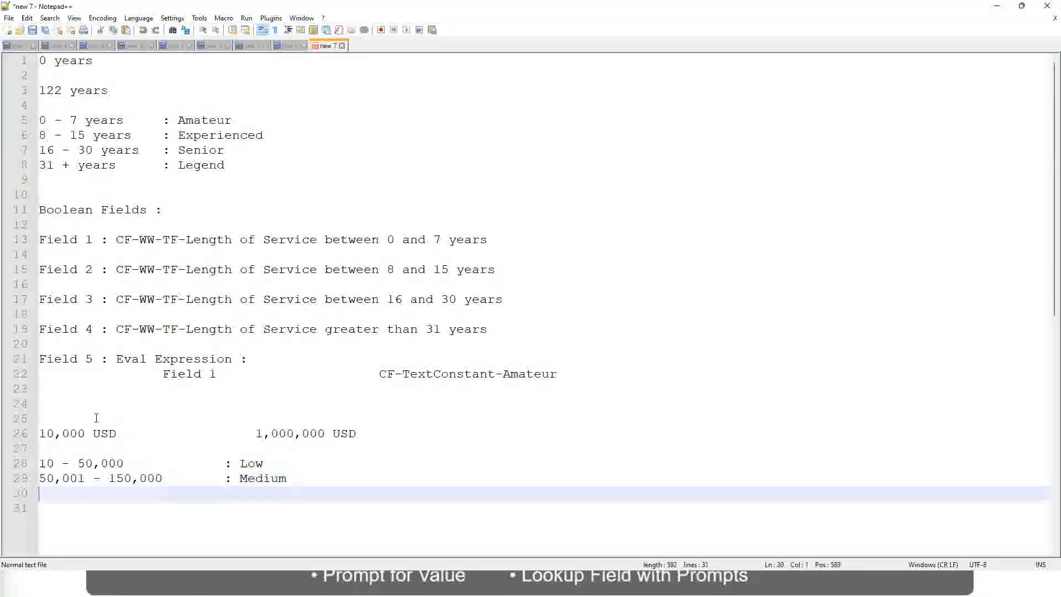
pyautogui.write('> 1')
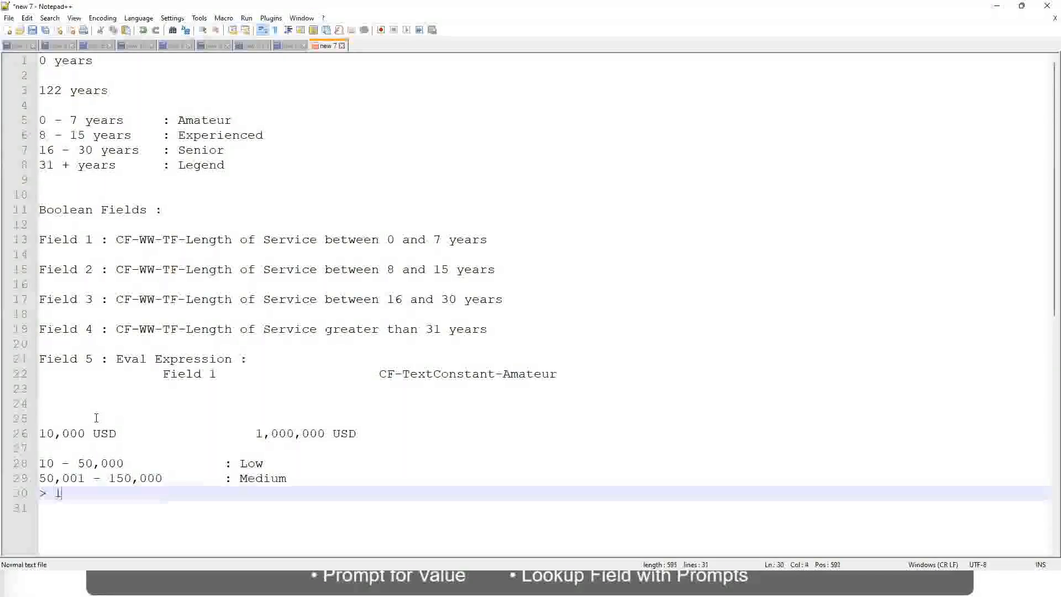
pyautogui.write('50,000')
pyautogui.press('Tab')
pyautogui.press('Tab')
pyautogui.press('Tab')
pyautogui.press('Tab')
pyautogui.write(': High')
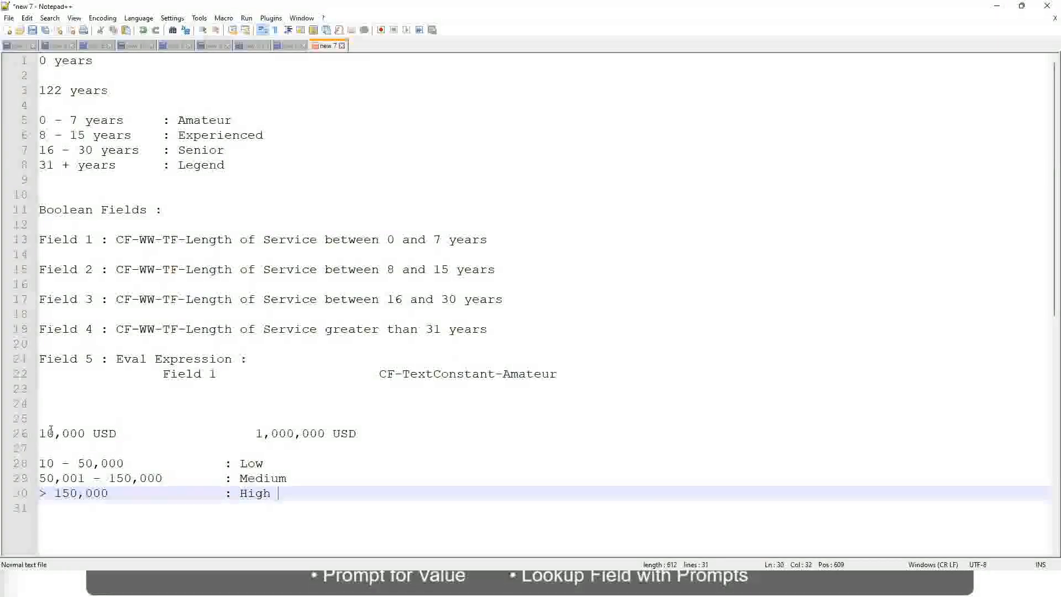
# Step: Review the two USD amounts and the Low, Medium and High ranges listed below them
pyautogui.click(34, 432)
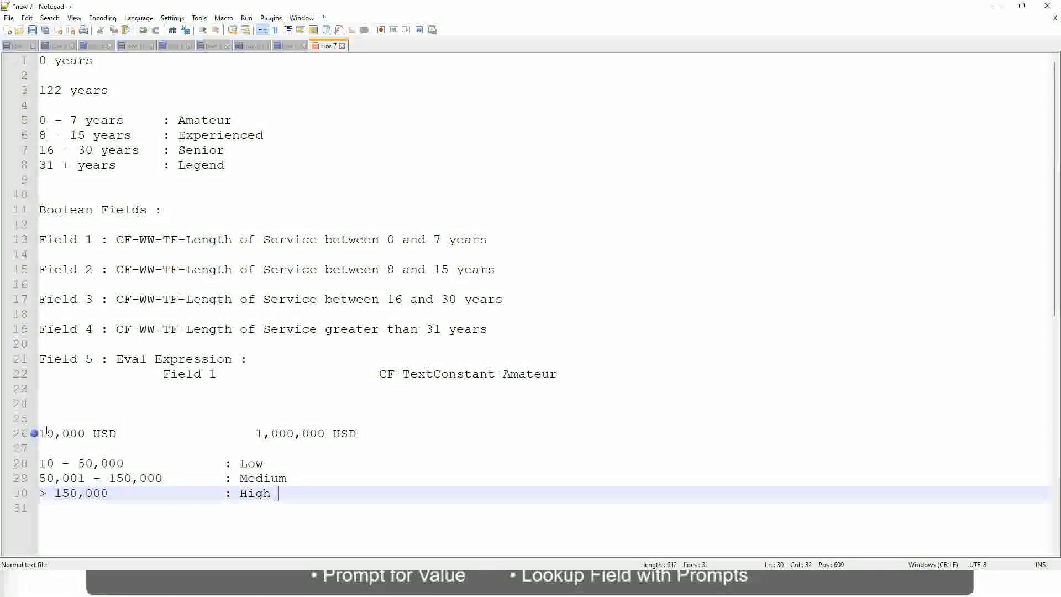
pyautogui.click(33, 435)
pyautogui.click(46, 434)
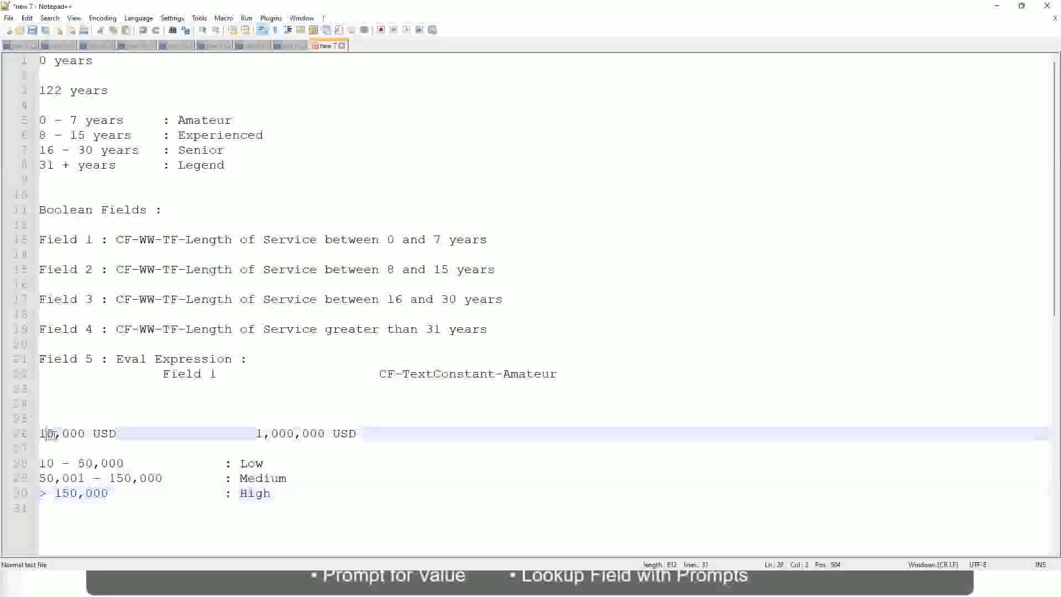
pyautogui.doubleClick(318, 433)
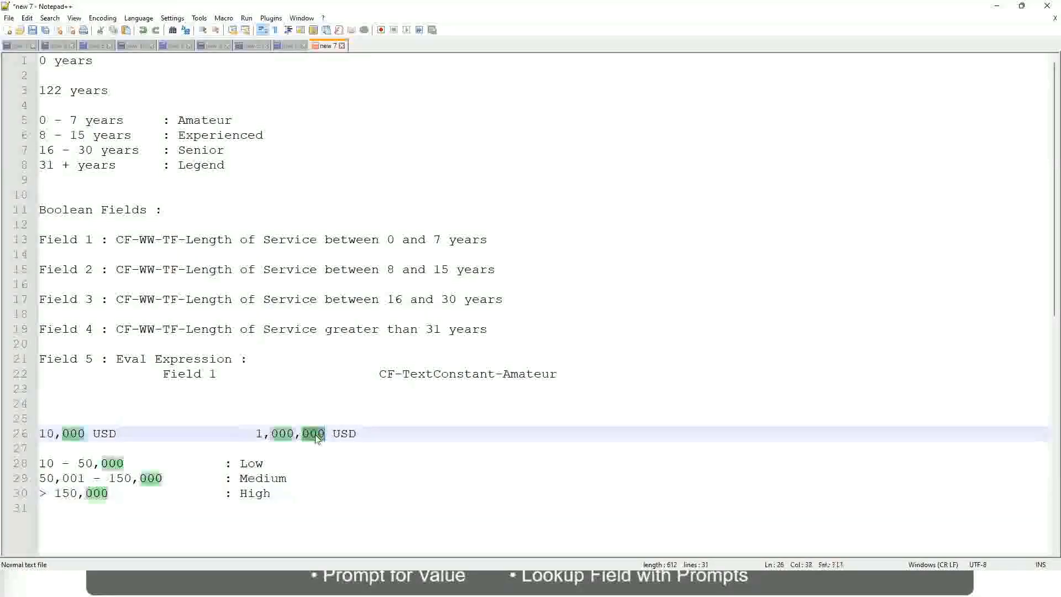
pyautogui.click(194, 478)
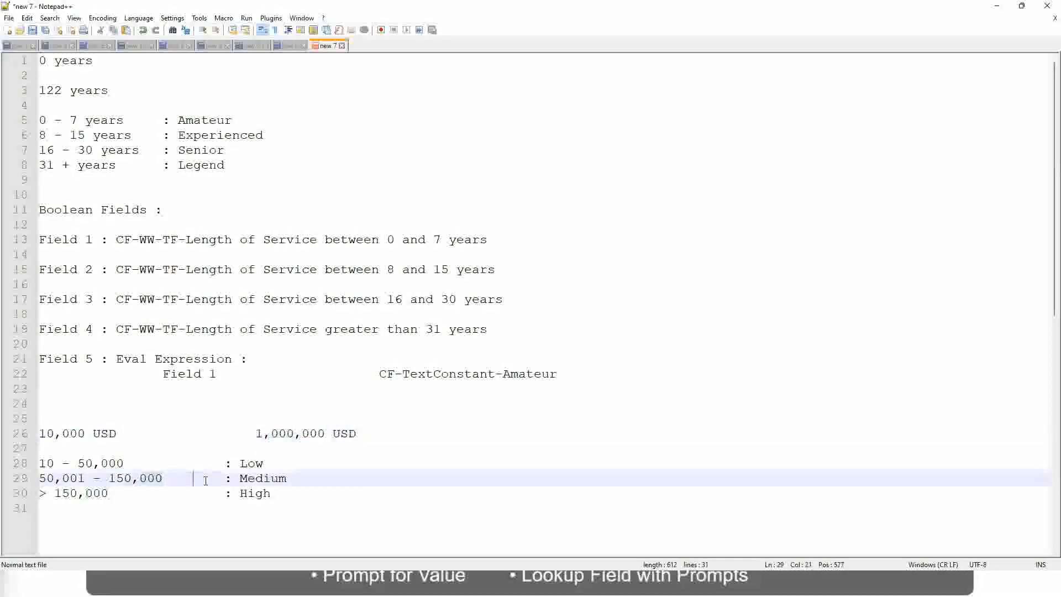
pyautogui.click(34, 434)
pyautogui.click(327, 435)
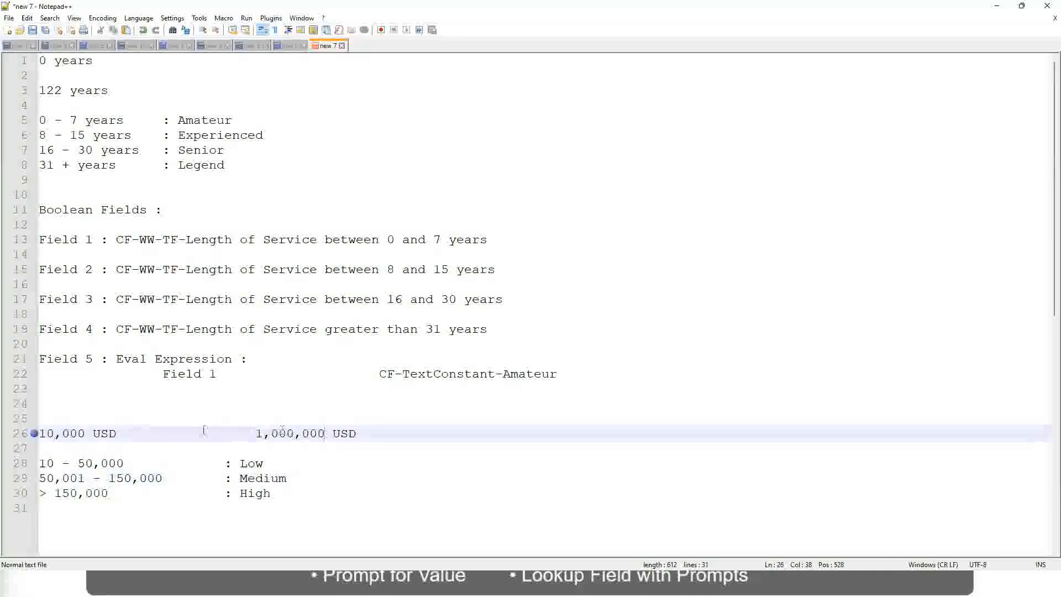
pyautogui.click(256, 464)
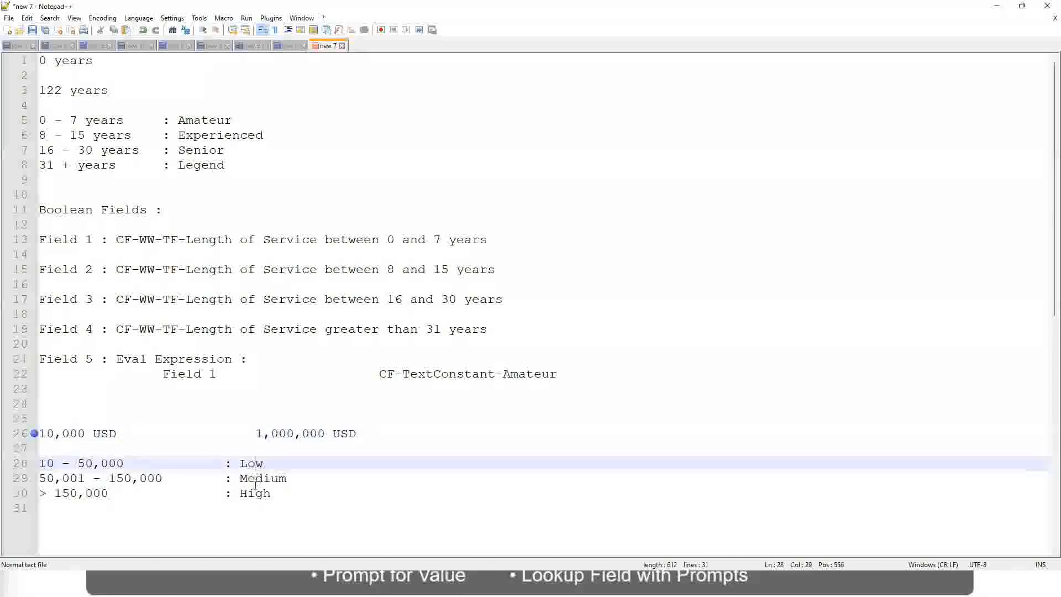
pyautogui.click(255, 495)
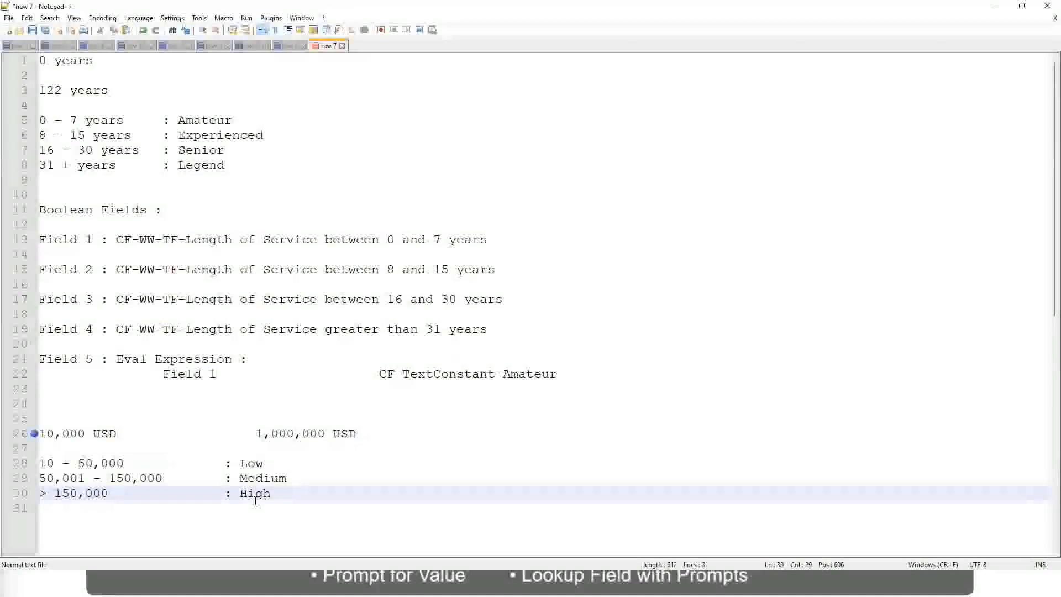
pyautogui.click(139, 446)
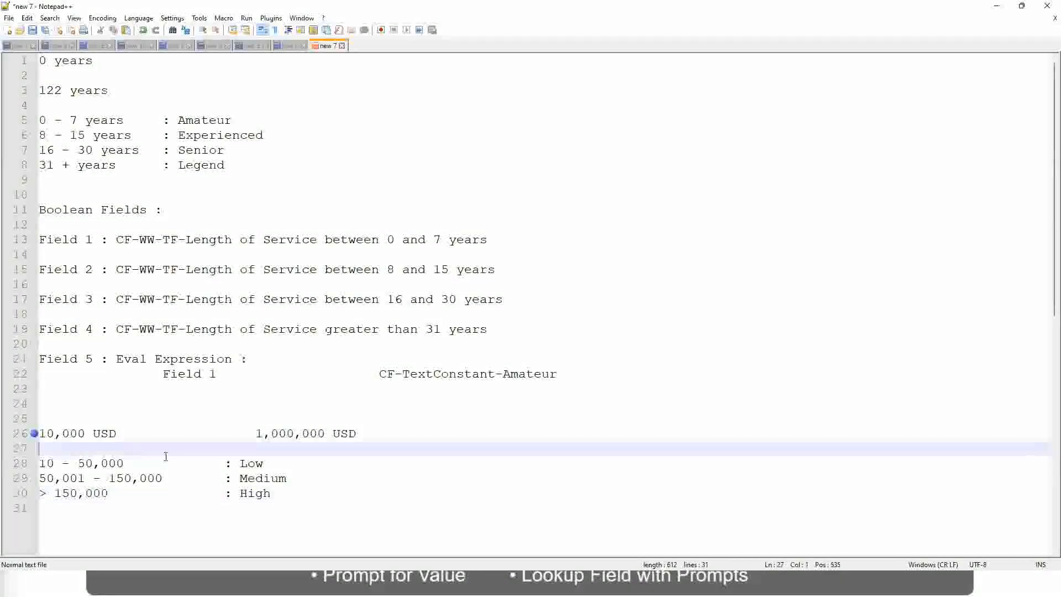
pyautogui.click(272, 492)
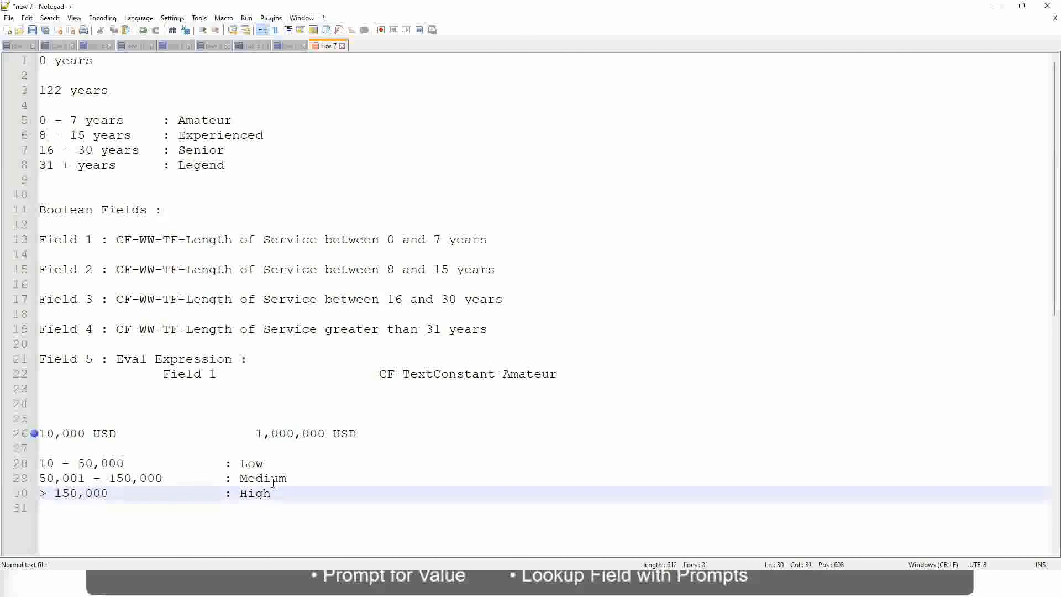